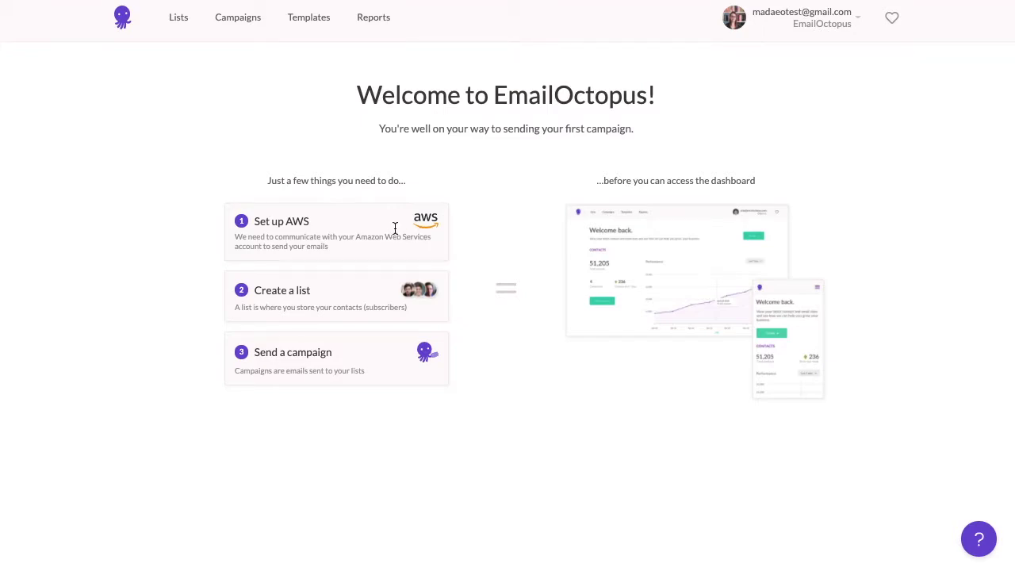
Review the AWS connection instructions for having no account and for having one, and skip the AWS setup.
click(367, 232)
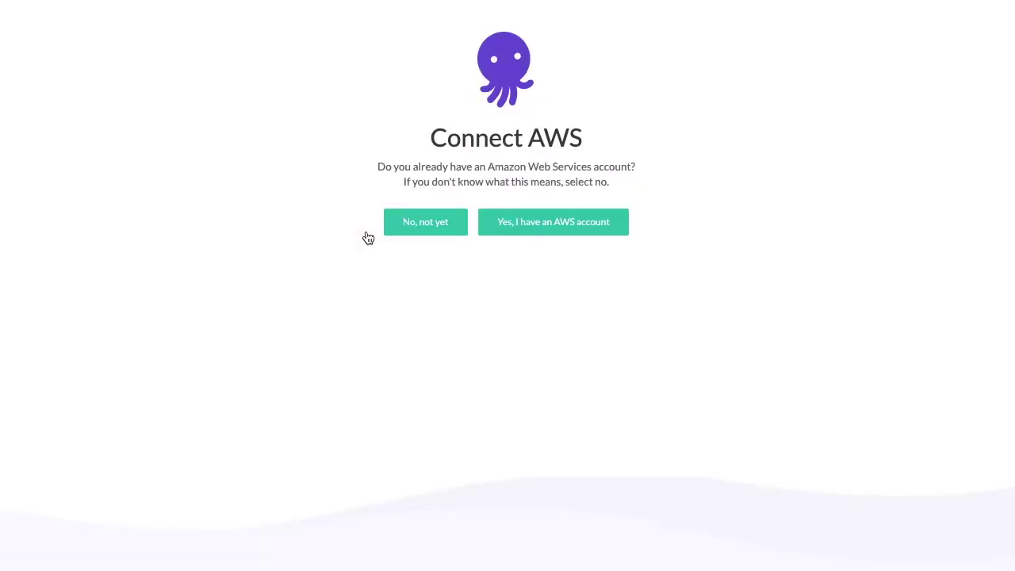
click(427, 230)
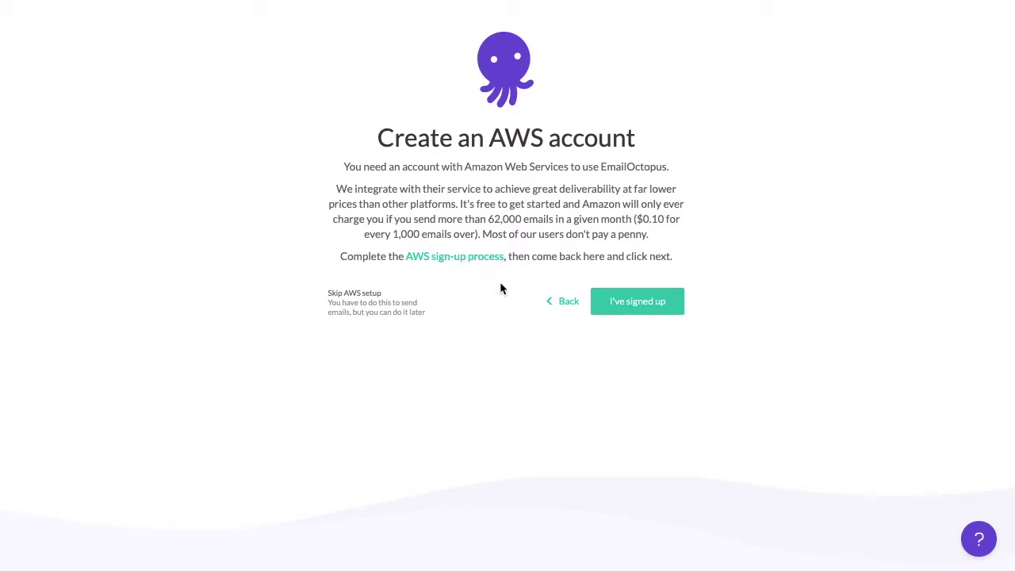
click(567, 306)
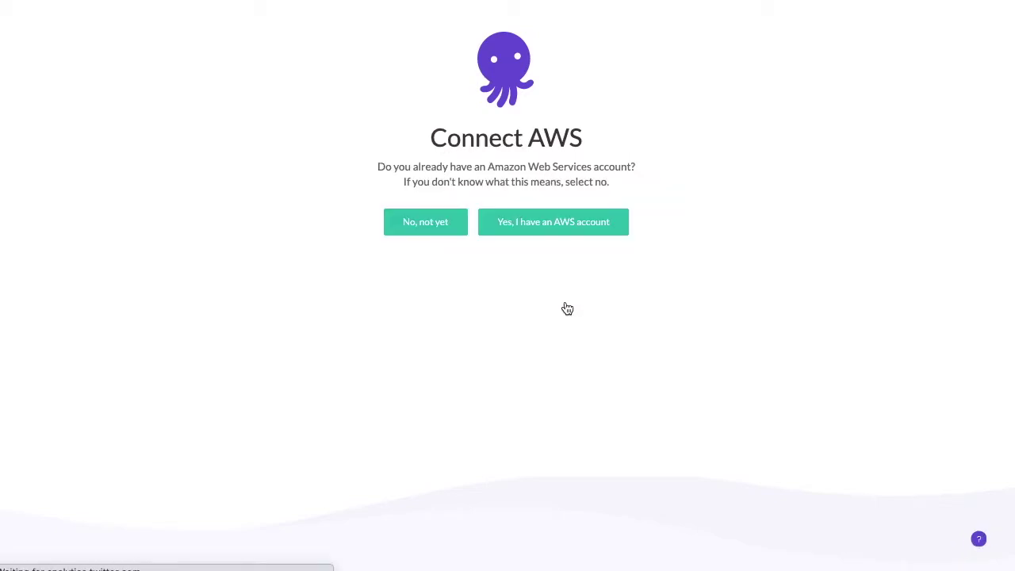
click(540, 230)
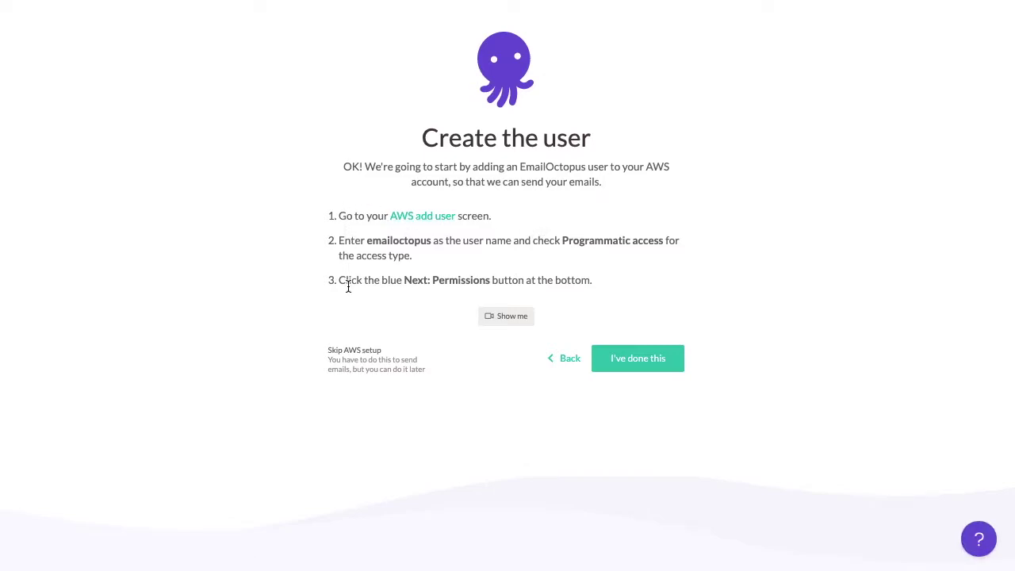
click(348, 352)
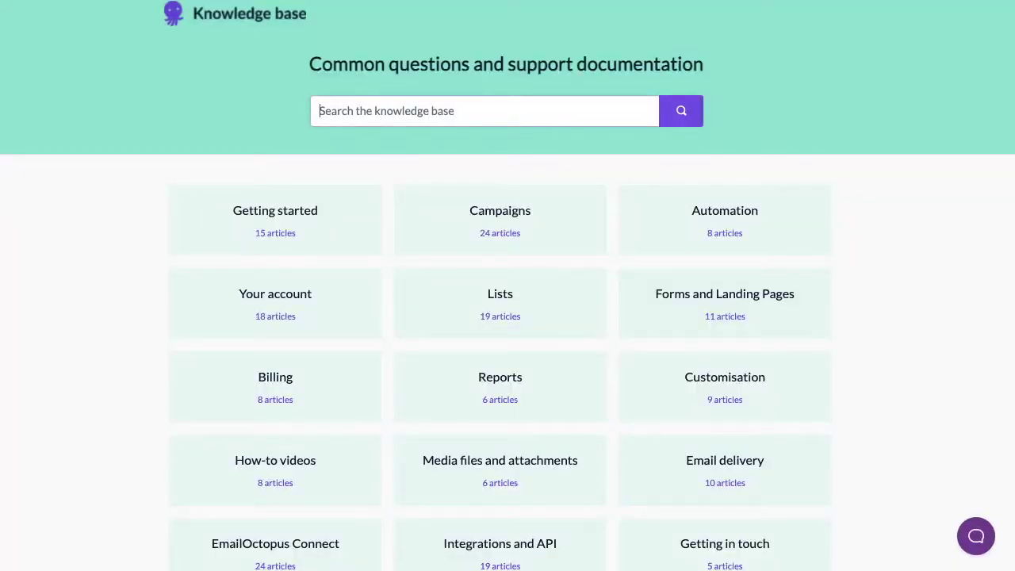
Search the knowledge base for "production access" and read the article "Production access, and how to request it".
click(346, 117)
text(product)
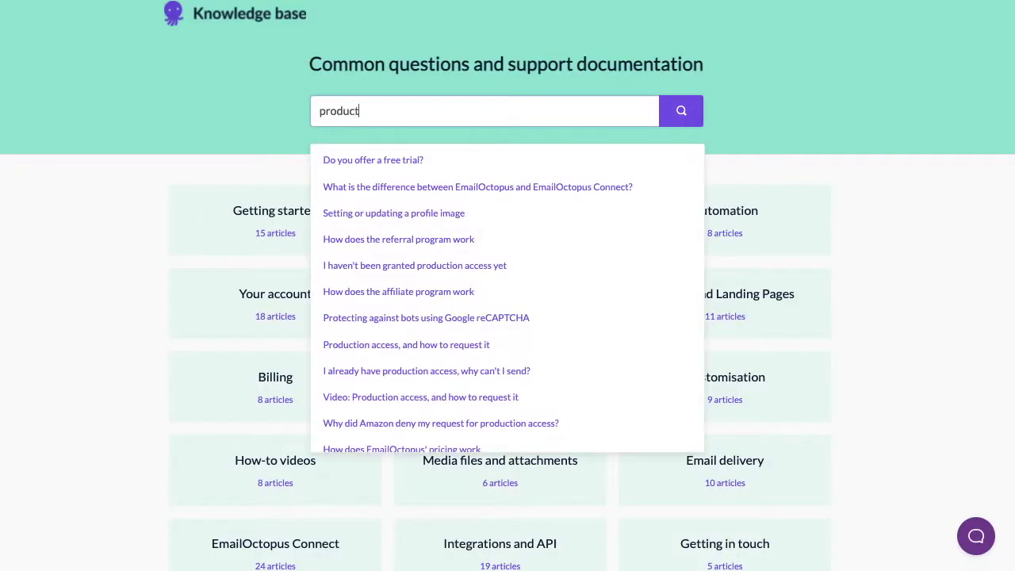
text(ion access)
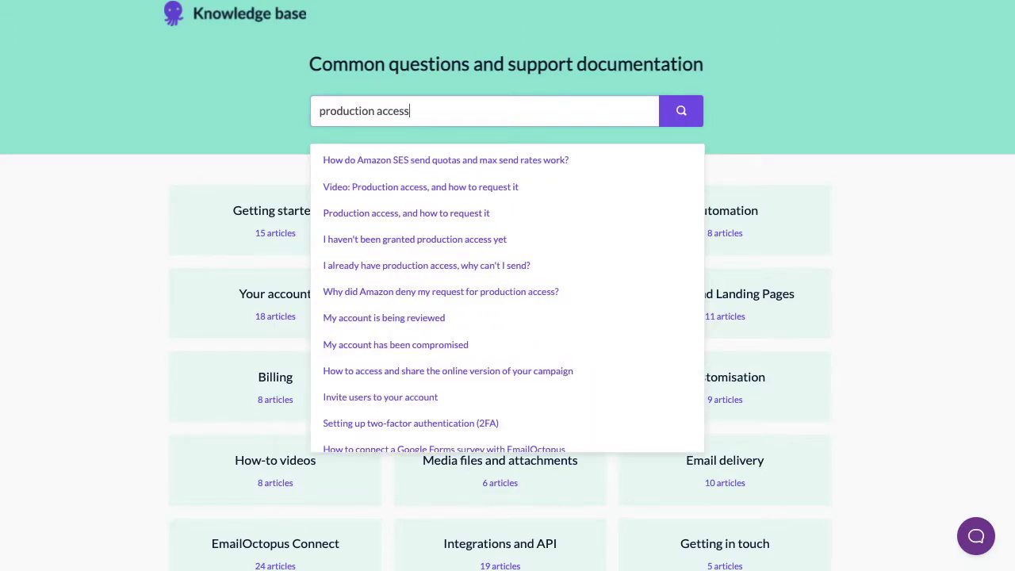
click(356, 207)
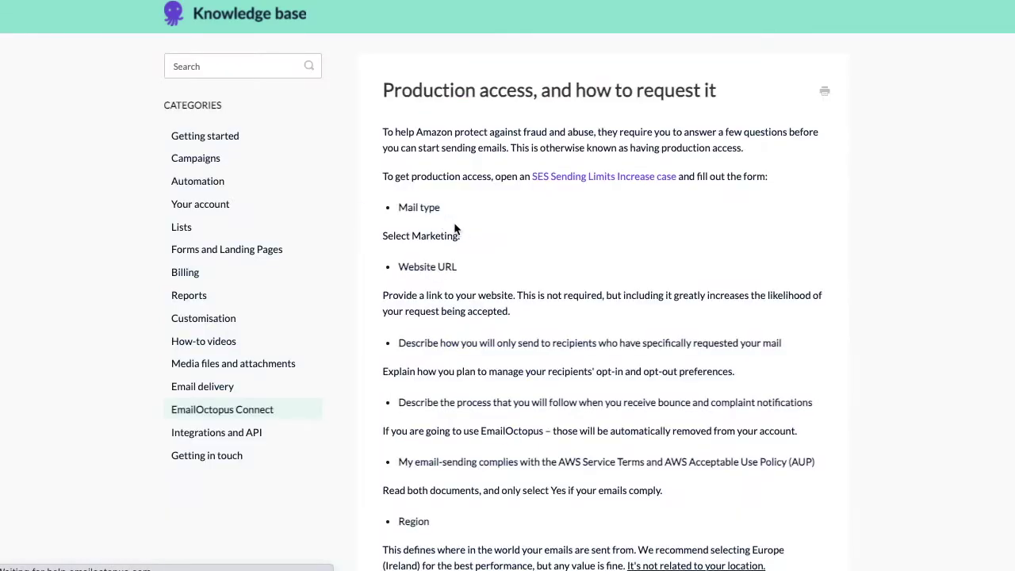
scroll(566, 234, down, 6)
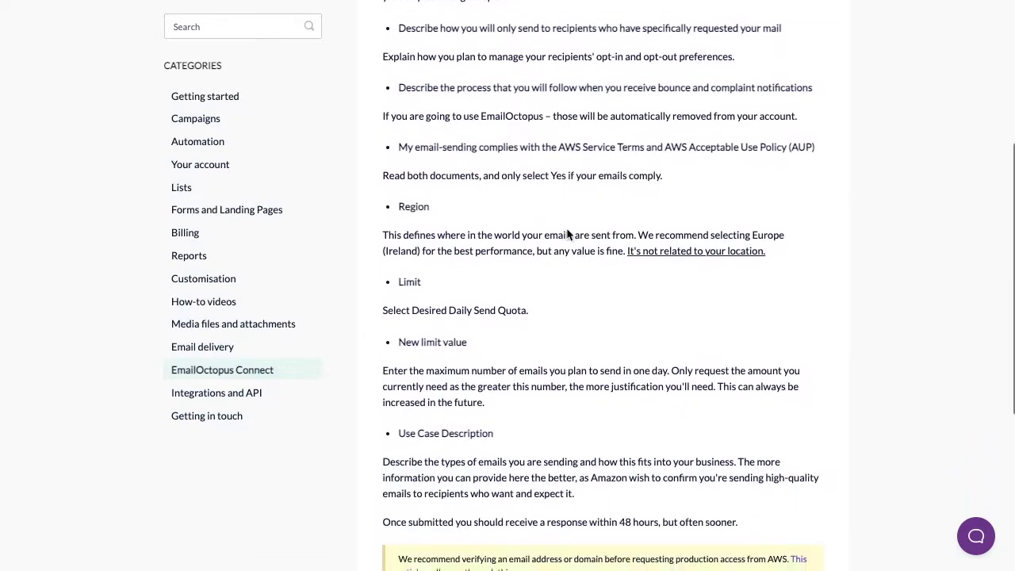
scroll(567, 234, down, 1)
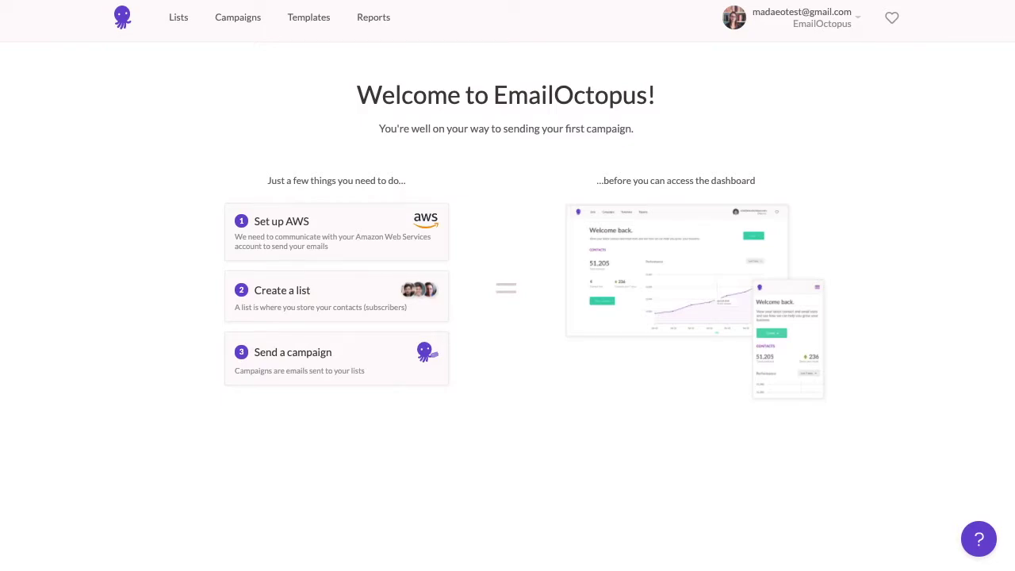
Create a contact list named "My New List" with the option to import contacts from a file.
click(297, 295)
click(244, 196)
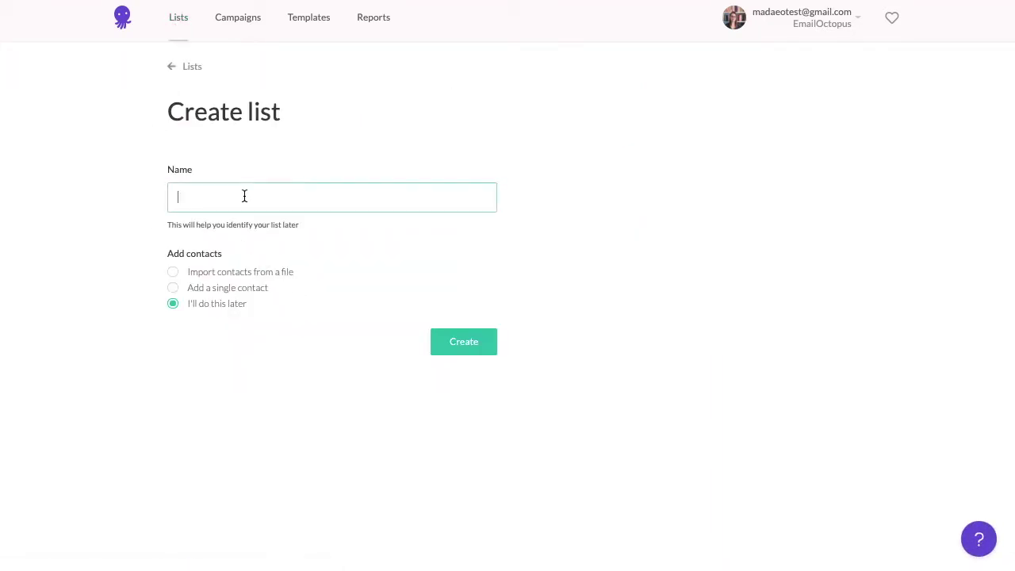
text(My New Li)
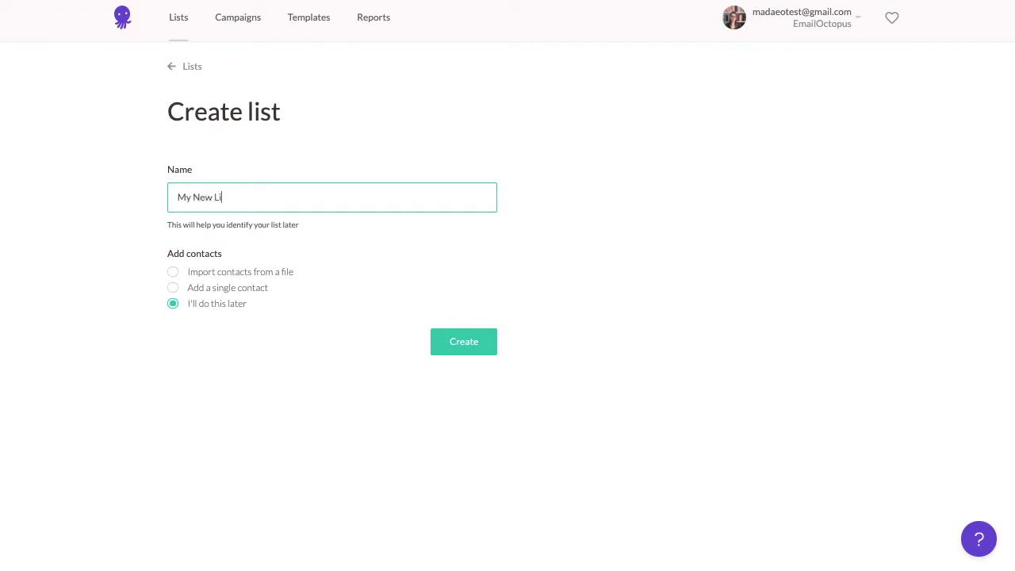
text(st)
click(174, 273)
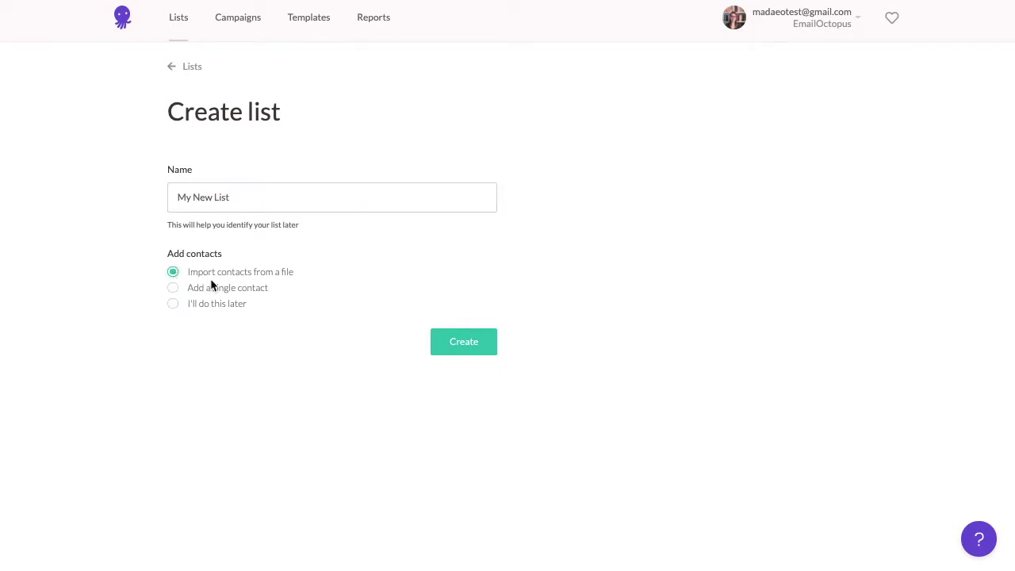
click(453, 341)
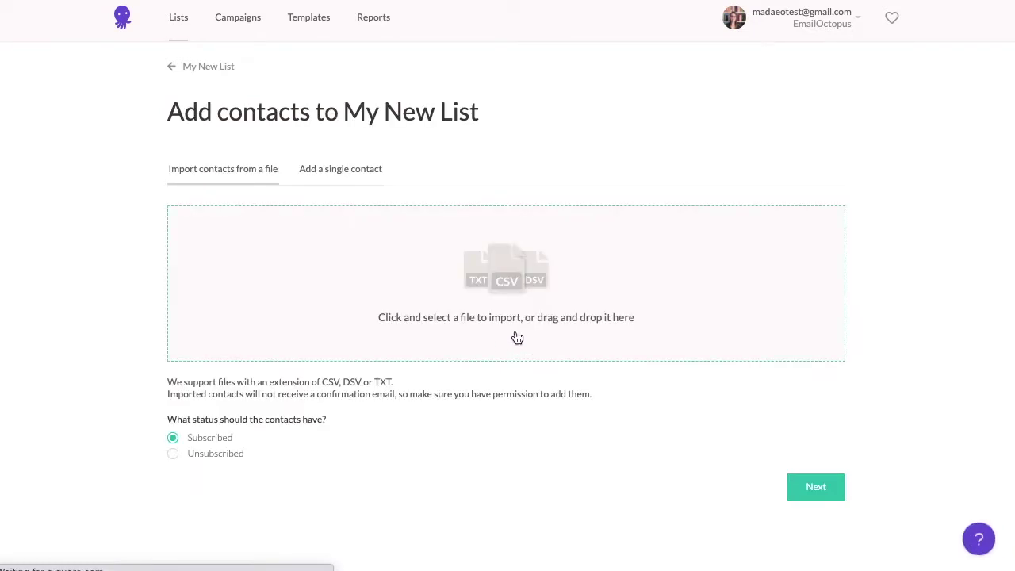
Load newlist.csv with the Subscribed status for import and match its second column to the First name field.
drag(980, 103, 645, 287)
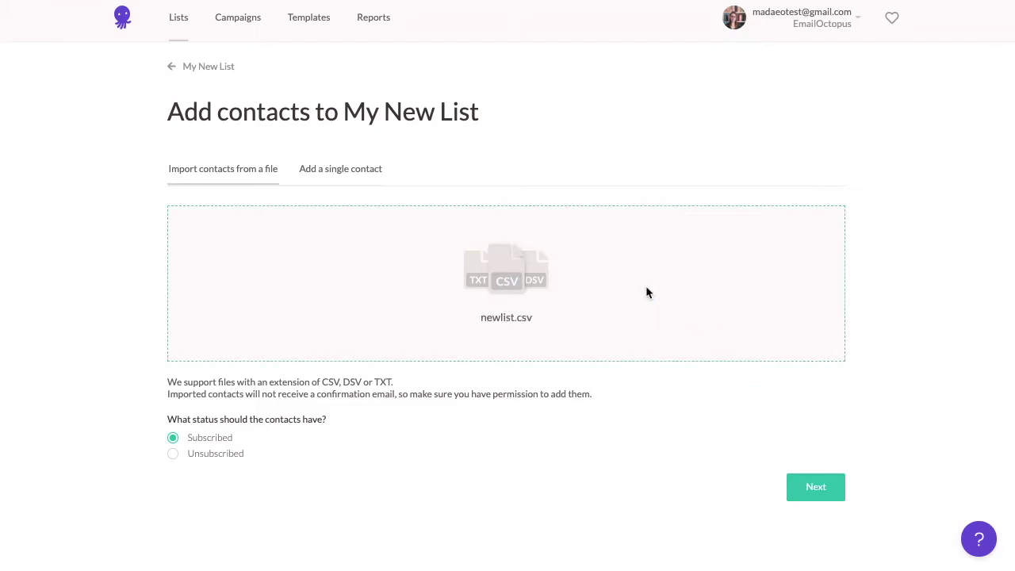
click(792, 484)
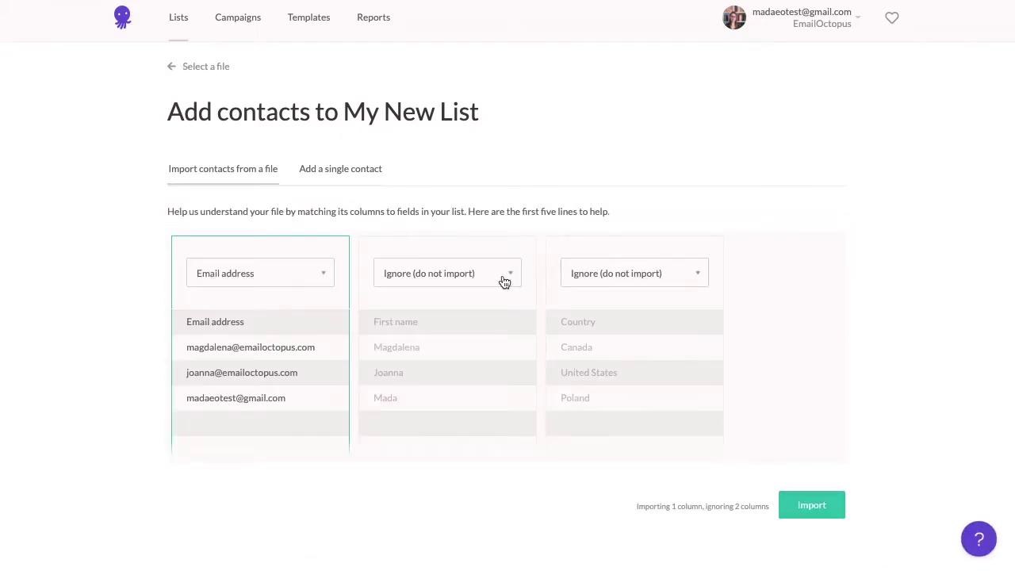
click(505, 283)
click(457, 372)
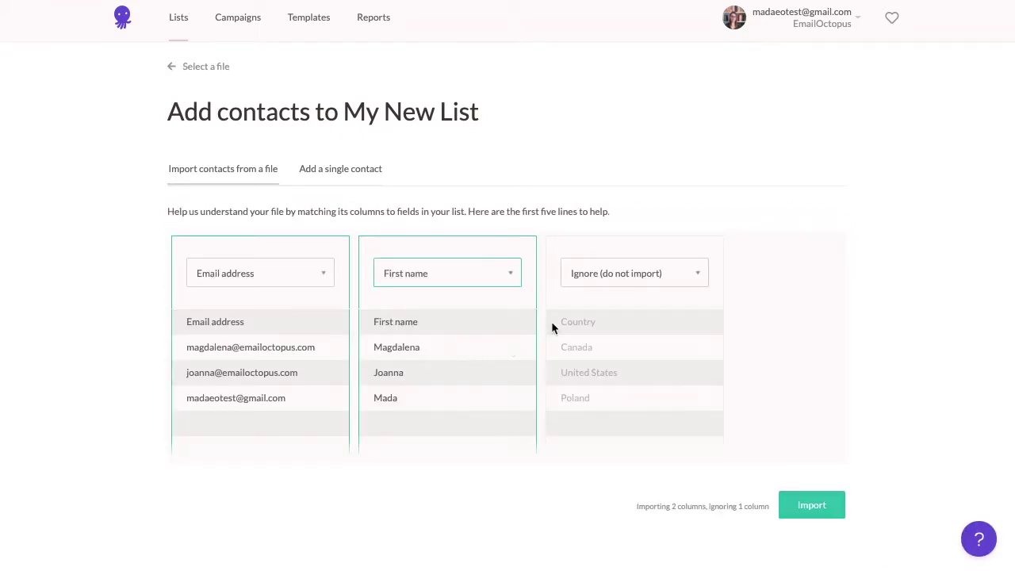
Match the third column to a new text field named "Country" and import the contacts.
click(639, 272)
click(617, 425)
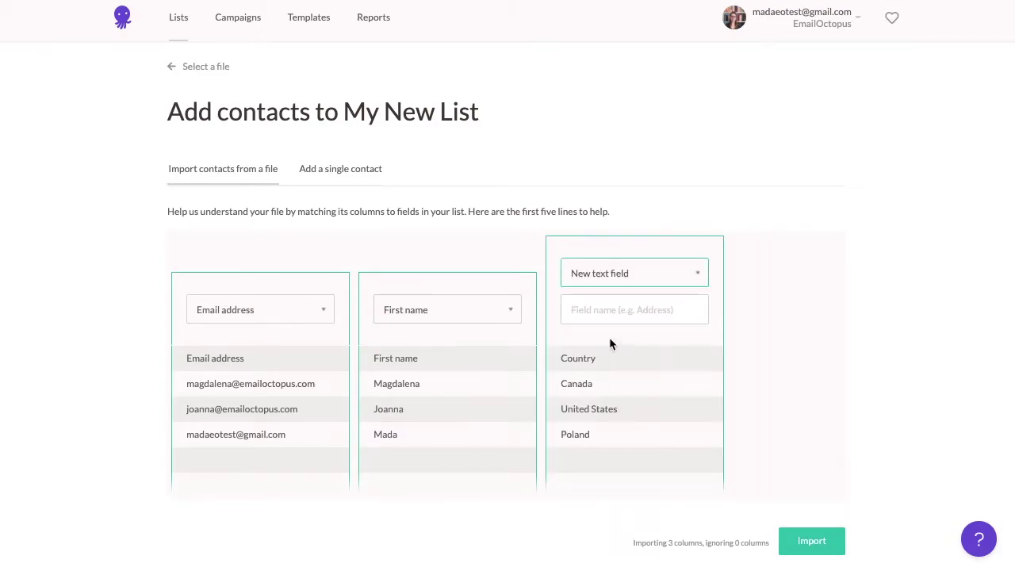
click(616, 314)
text(Countr)
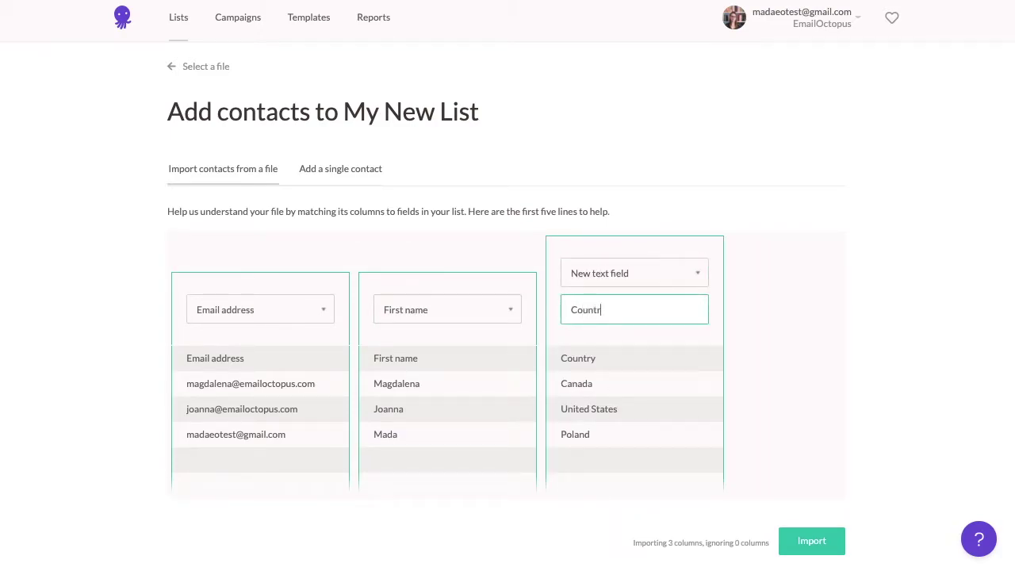
text(y)
click(804, 545)
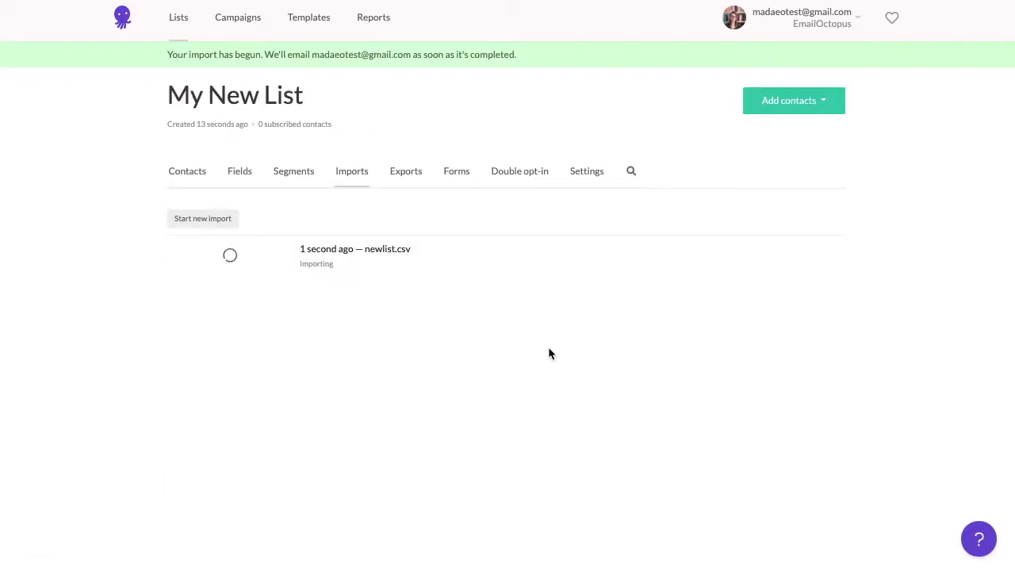
View the list's embedded subscription form and its code, and return to the overview of form types.
click(458, 180)
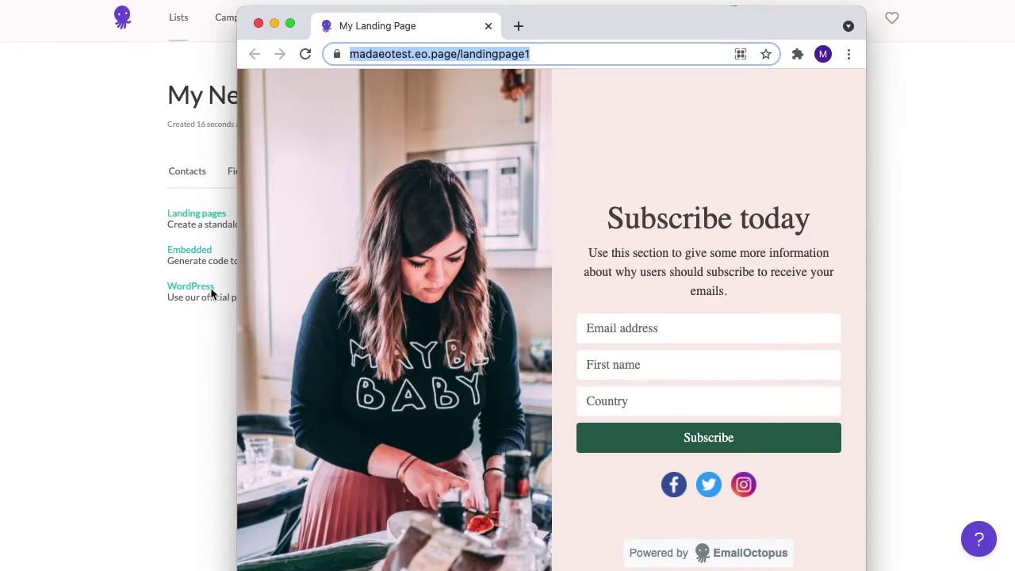
click(181, 256)
click(184, 255)
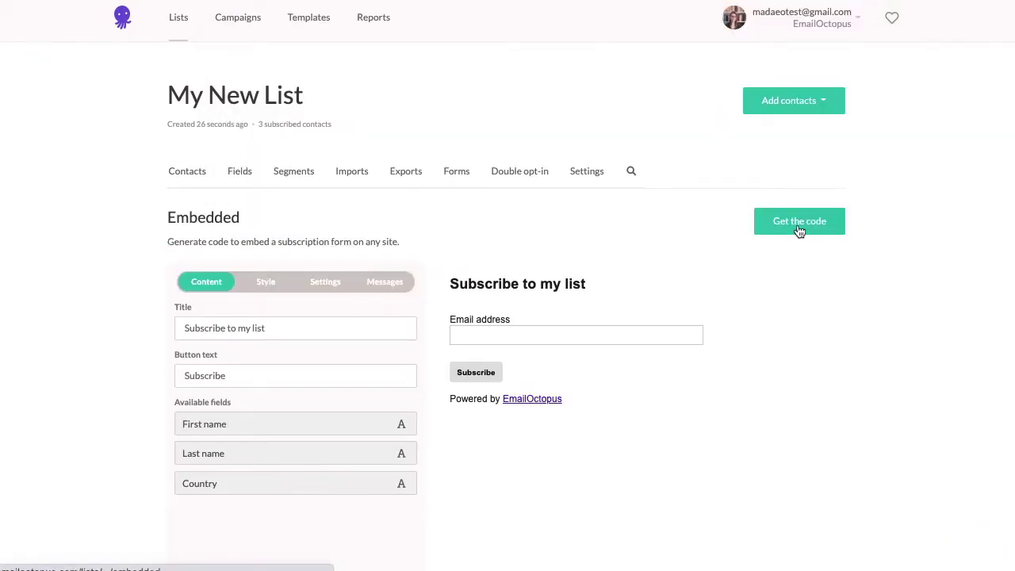
click(802, 228)
click(457, 178)
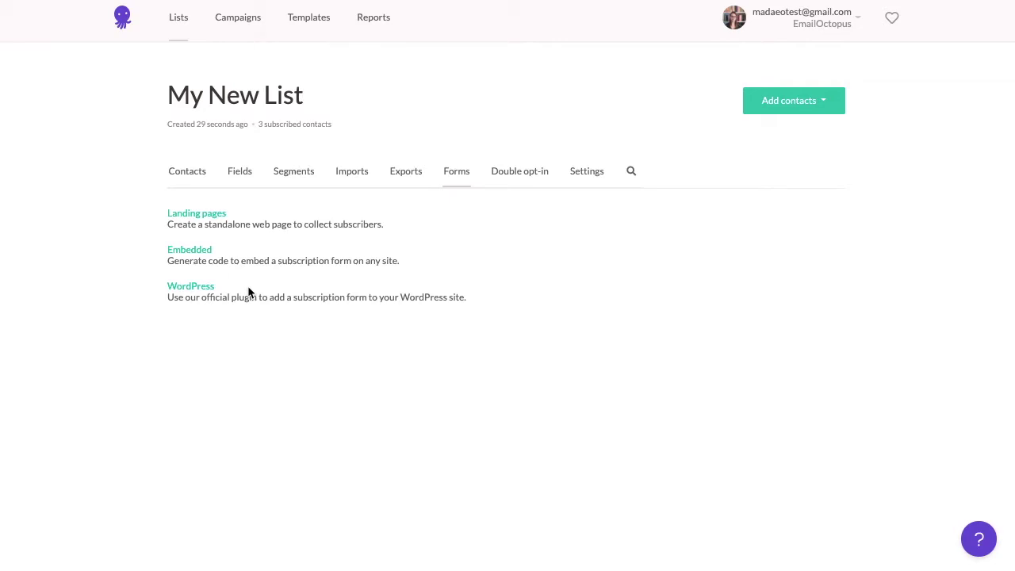
Examine the fields of My New List and the field types that can be added.
click(234, 179)
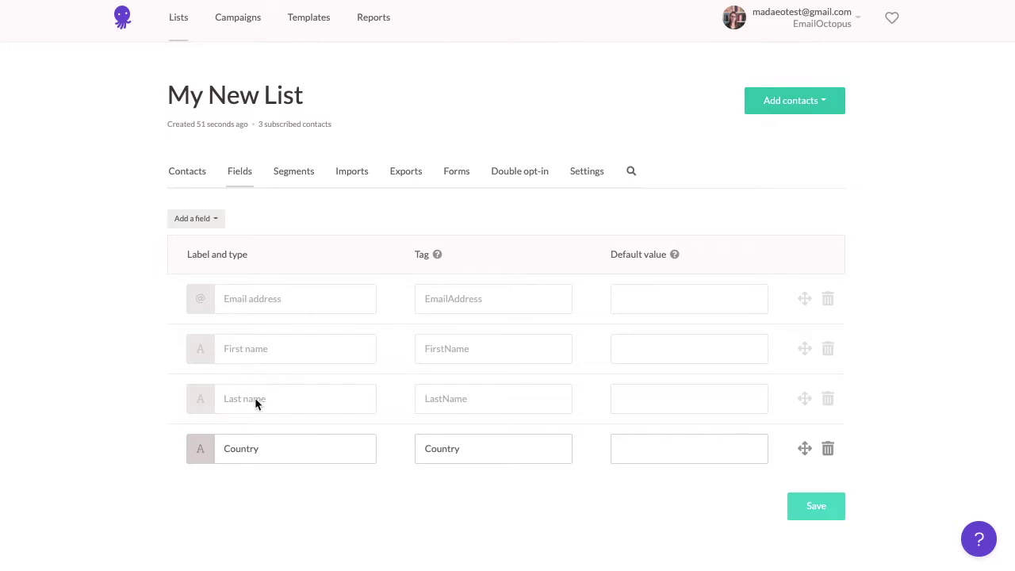
click(211, 226)
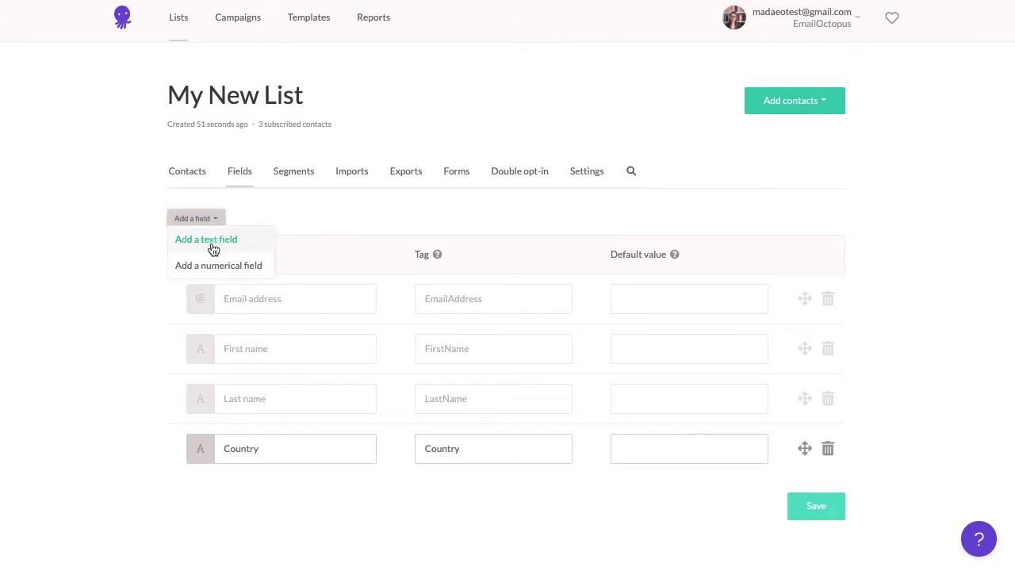
click(252, 221)
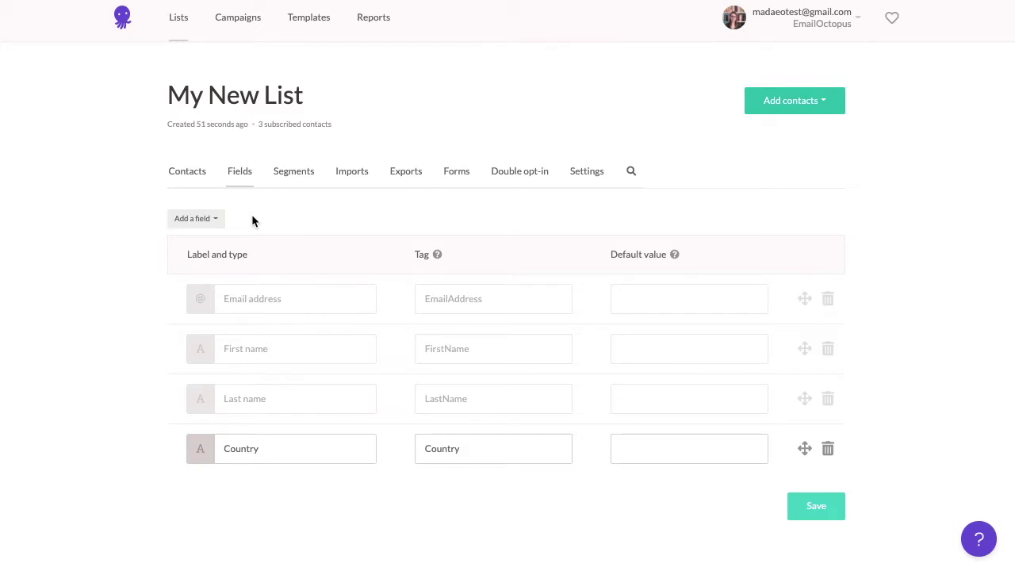
Start a new segment for My New List and examine which contact data and merge fields can serve as filters.
click(295, 173)
click(503, 370)
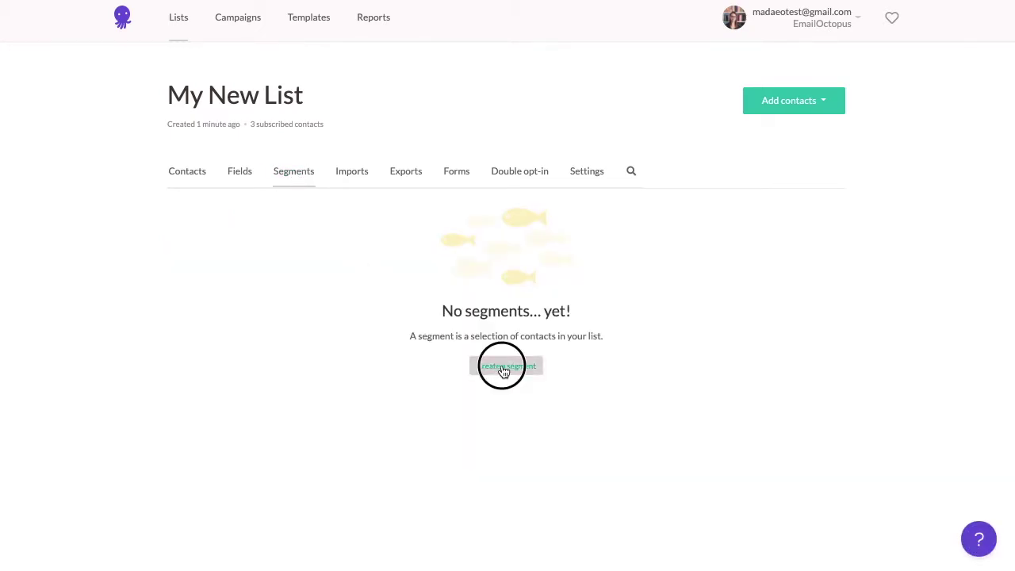
click(277, 328)
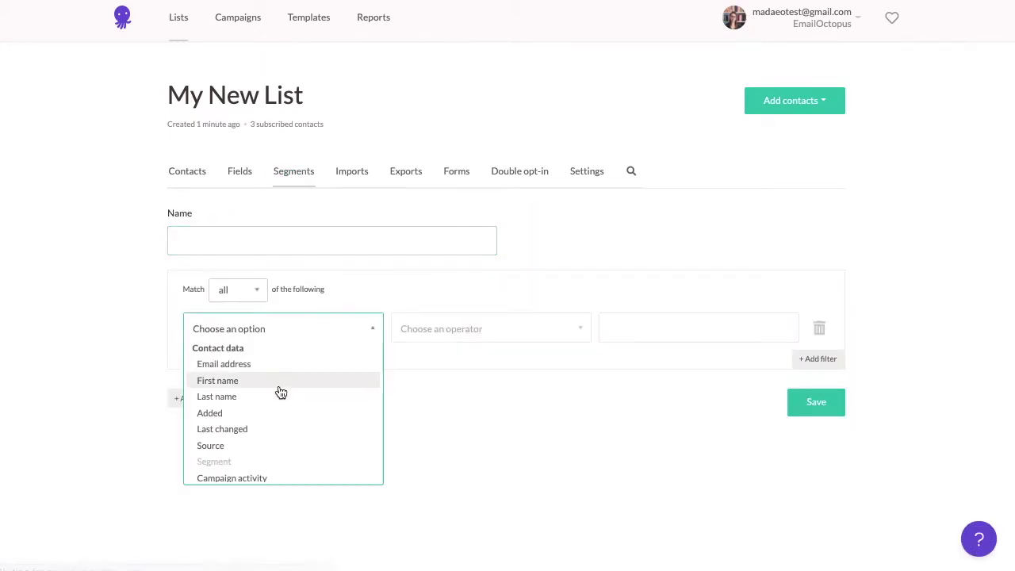
scroll(278, 396, down, 2)
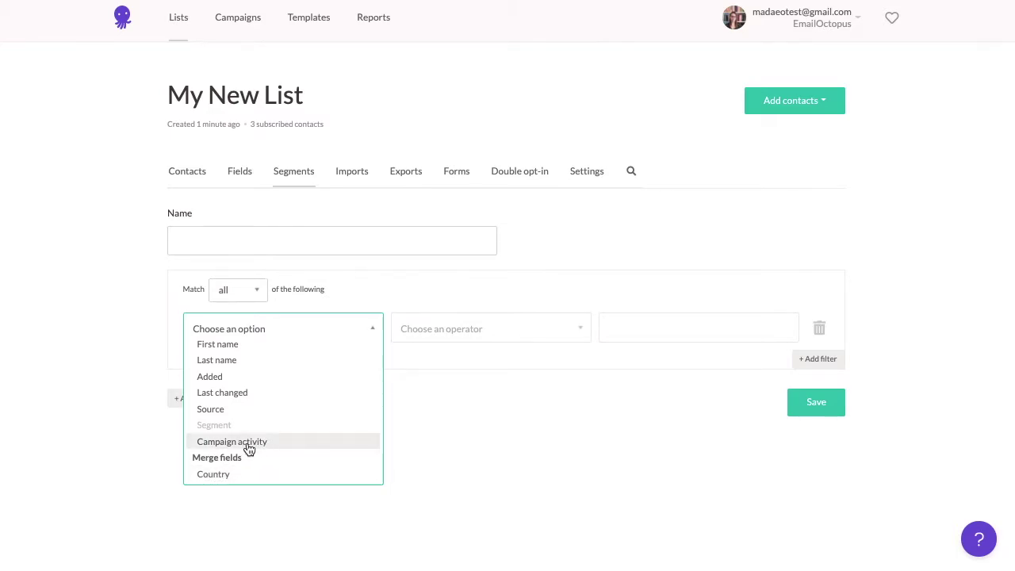
click(418, 432)
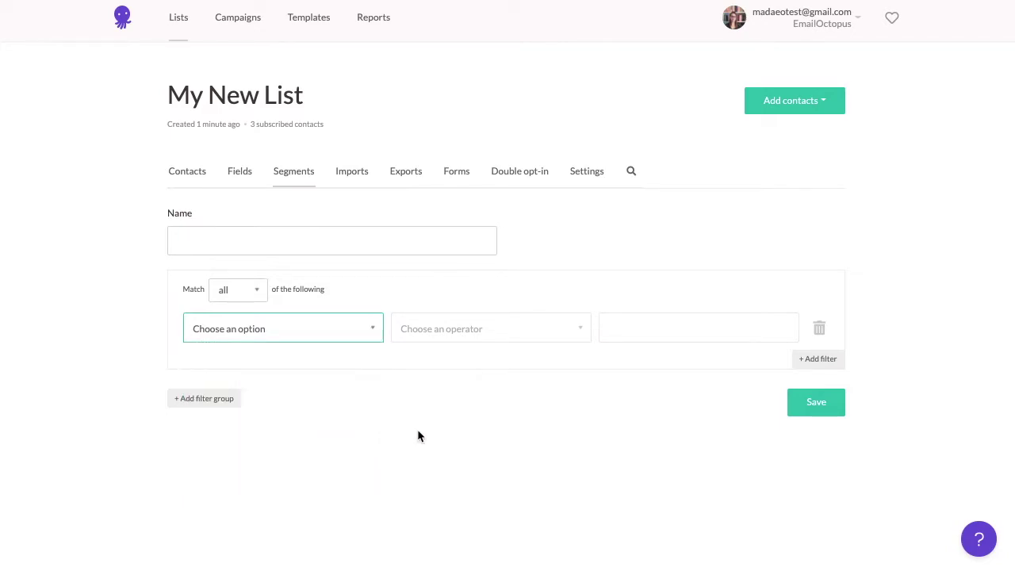
Enable double opt-in to review its confirmation email settings, and switch it back to No.
click(520, 174)
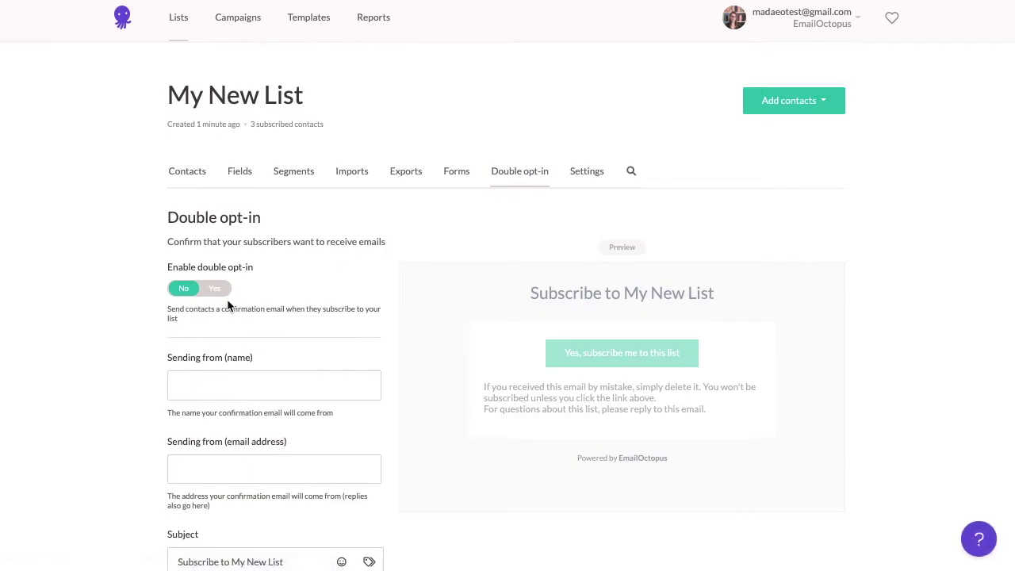
click(220, 291)
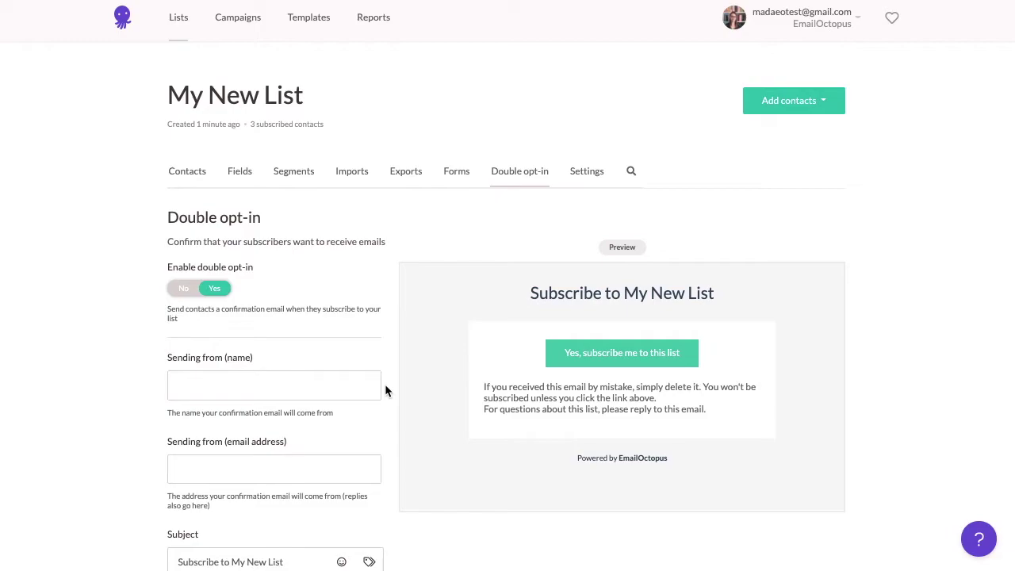
scroll(386, 390, down, 5)
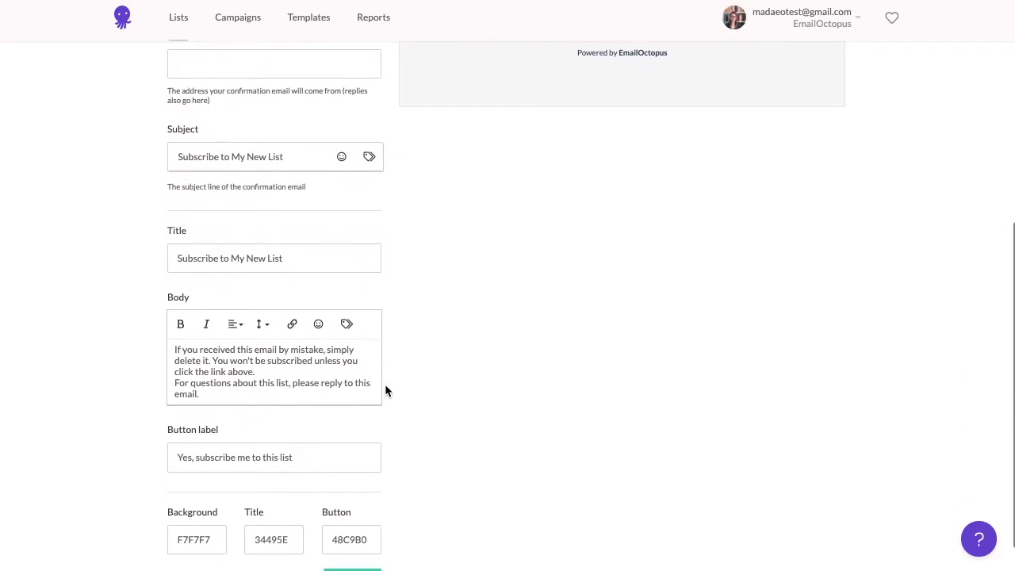
scroll(370, 394, up, 4)
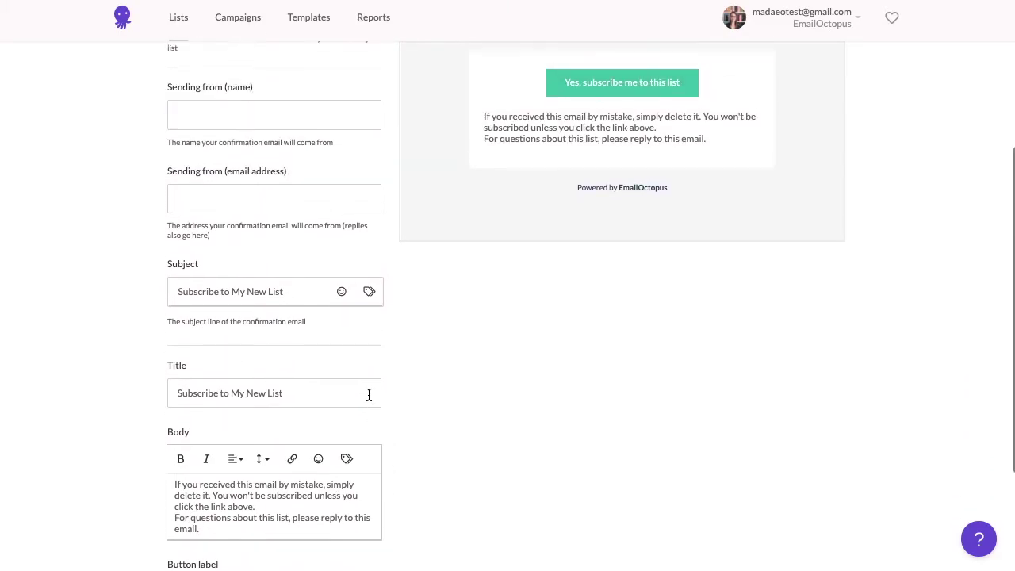
click(183, 222)
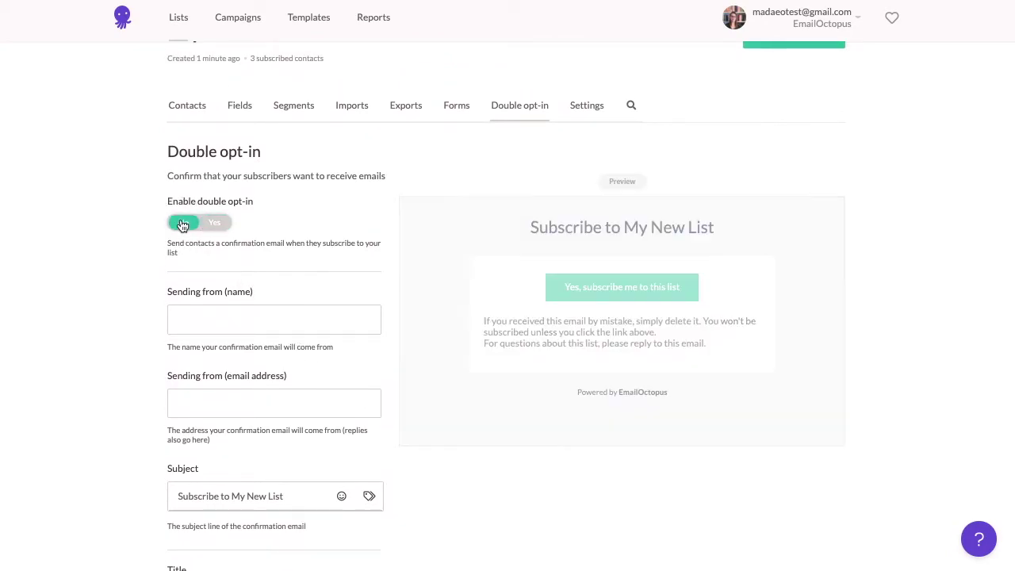
Start a new template in the Drag & drop editor to view its design page, and return to the editor choice.
scroll(305, 226, up, 1)
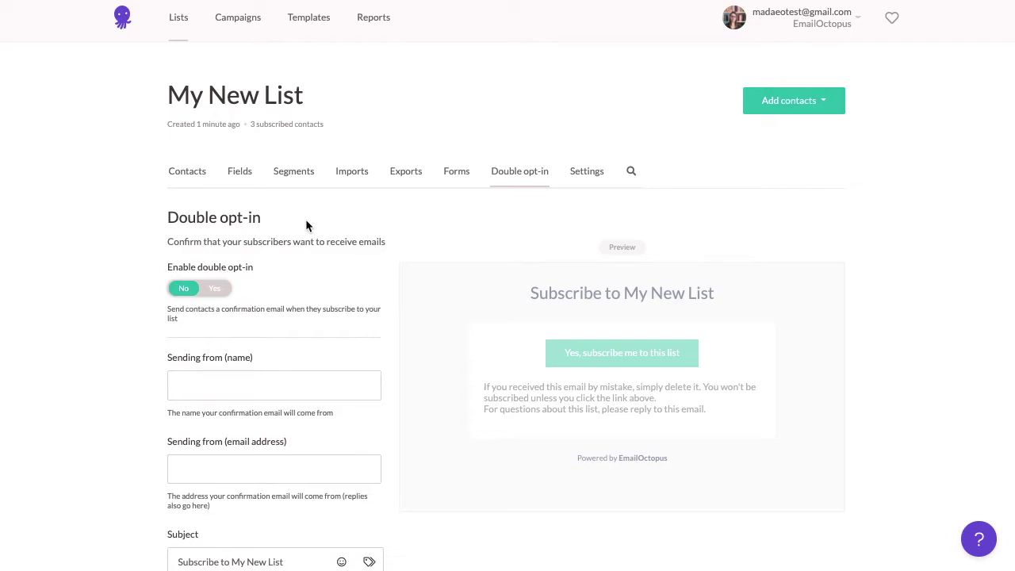
click(307, 29)
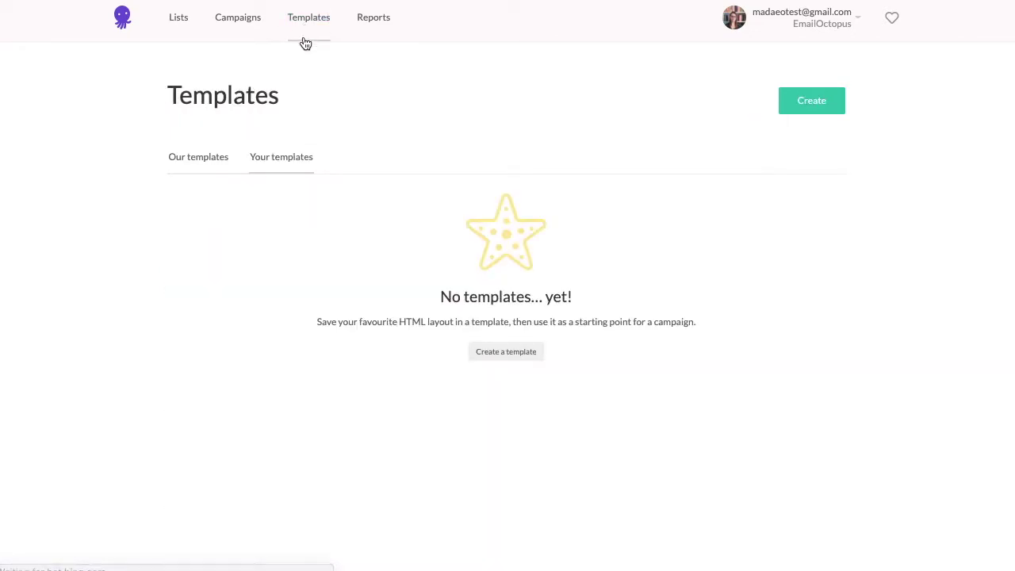
click(498, 361)
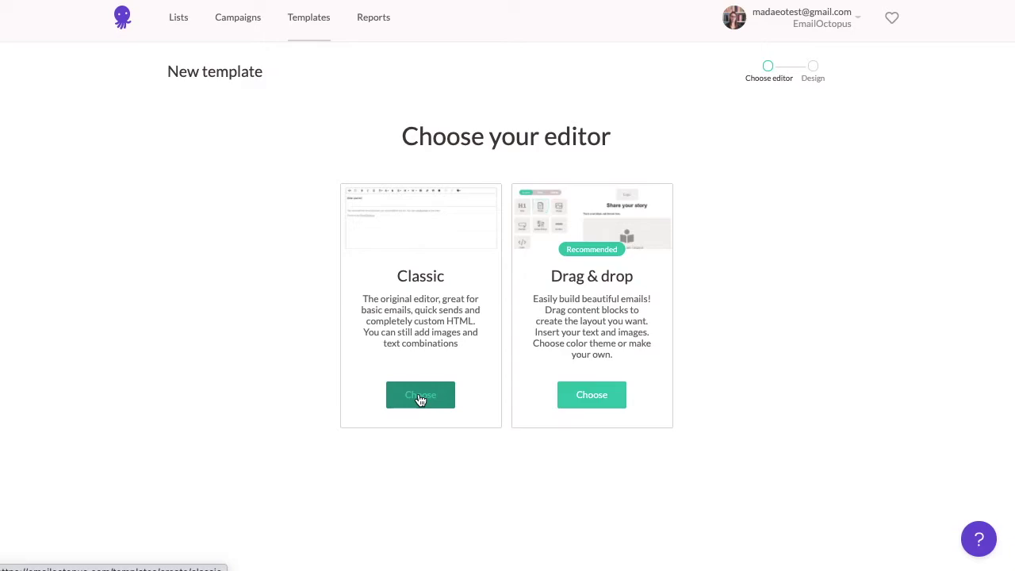
click(587, 396)
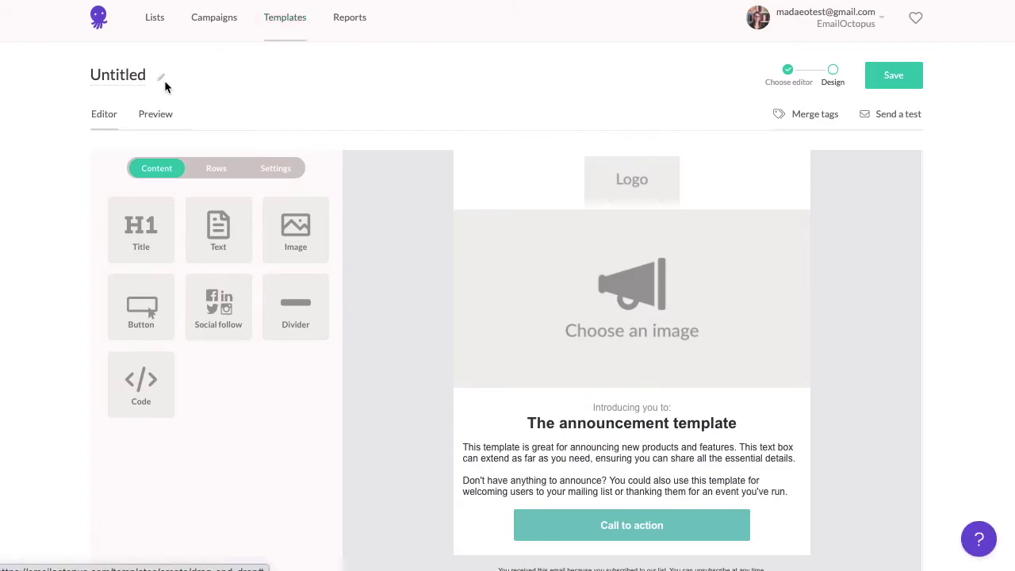
key(alt+Left)
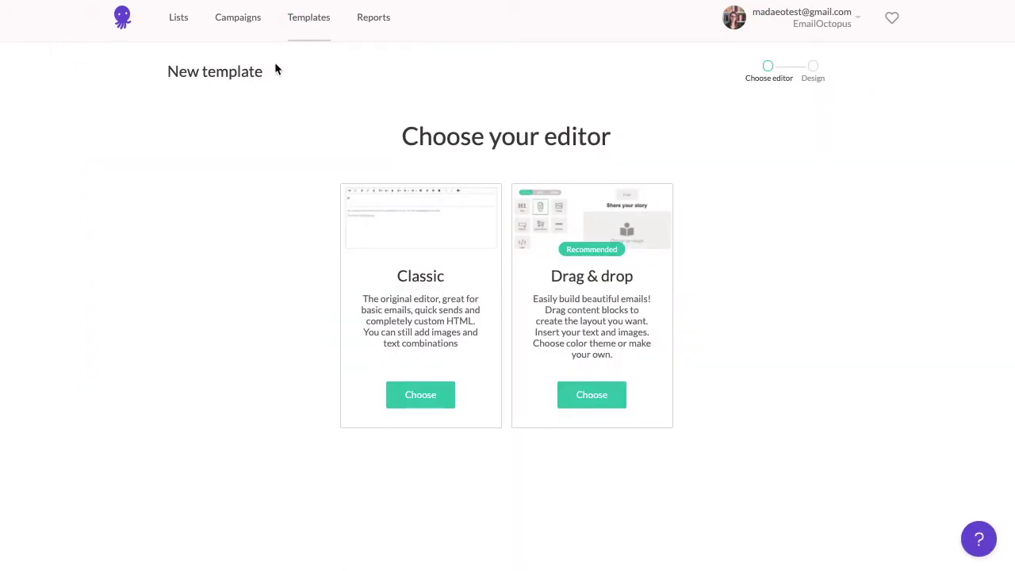
Browse the ready-made template gallery and return to the account's own templates.
click(317, 20)
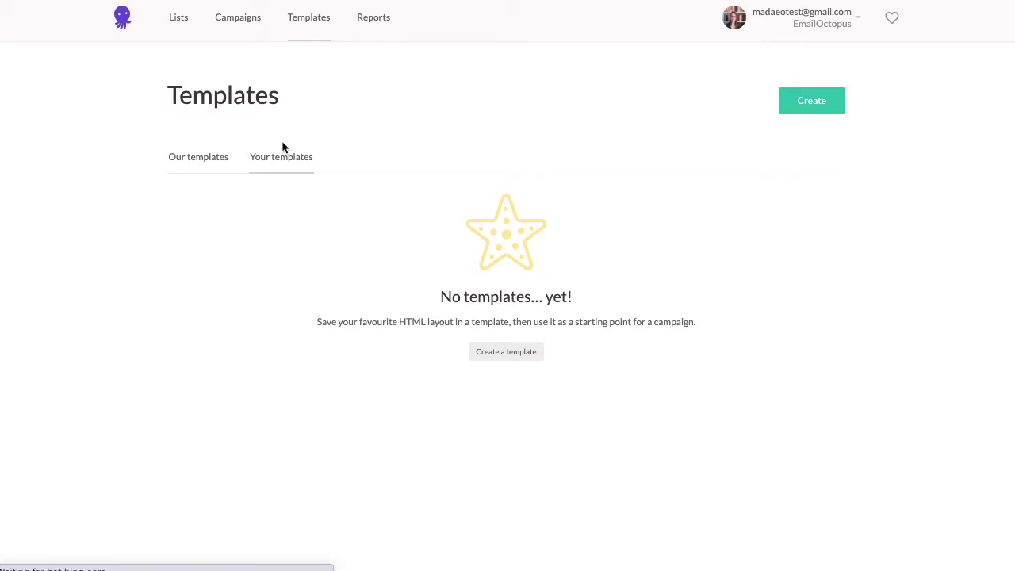
click(199, 161)
scroll(444, 379, down, 2)
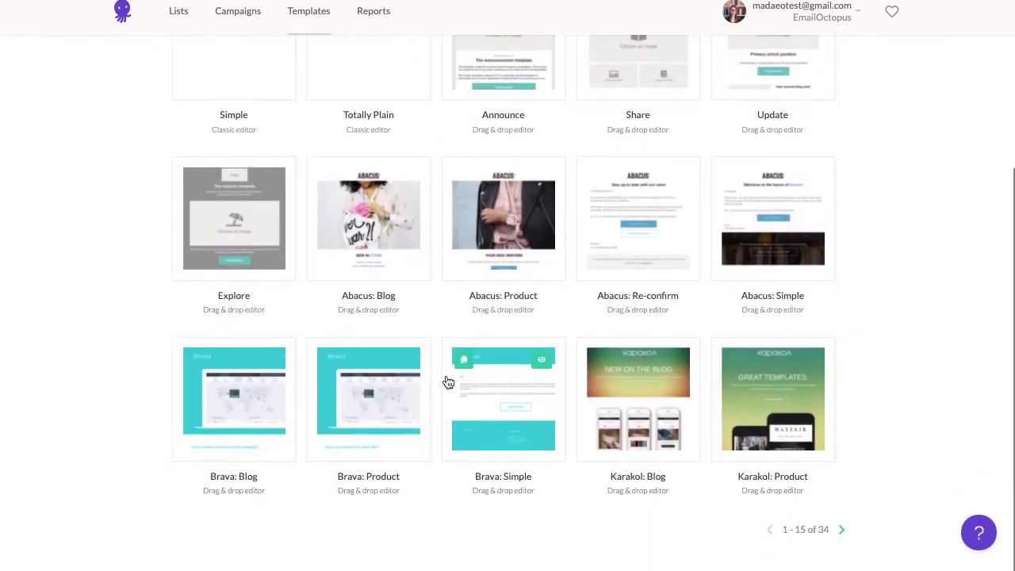
scroll(448, 383, up, 3)
click(287, 163)
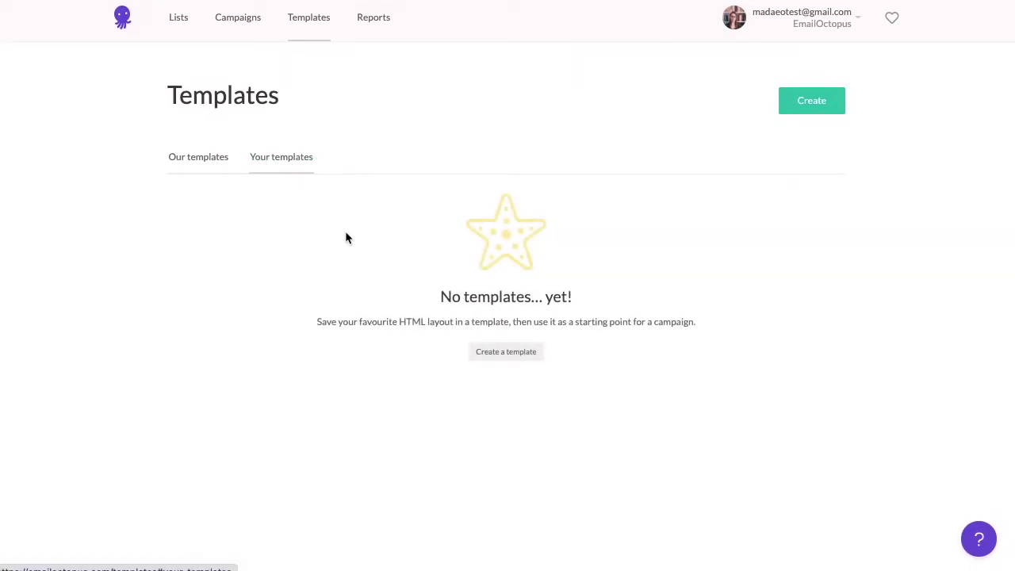
Open a new template in the Classic editor to view it, and leave it unsaved for the campaigns area.
click(500, 354)
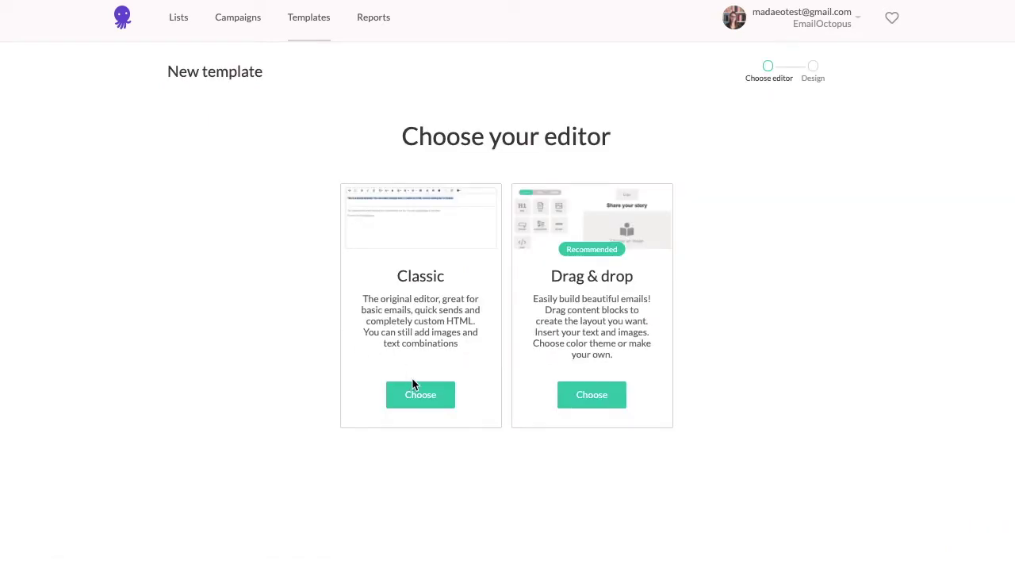
click(414, 385)
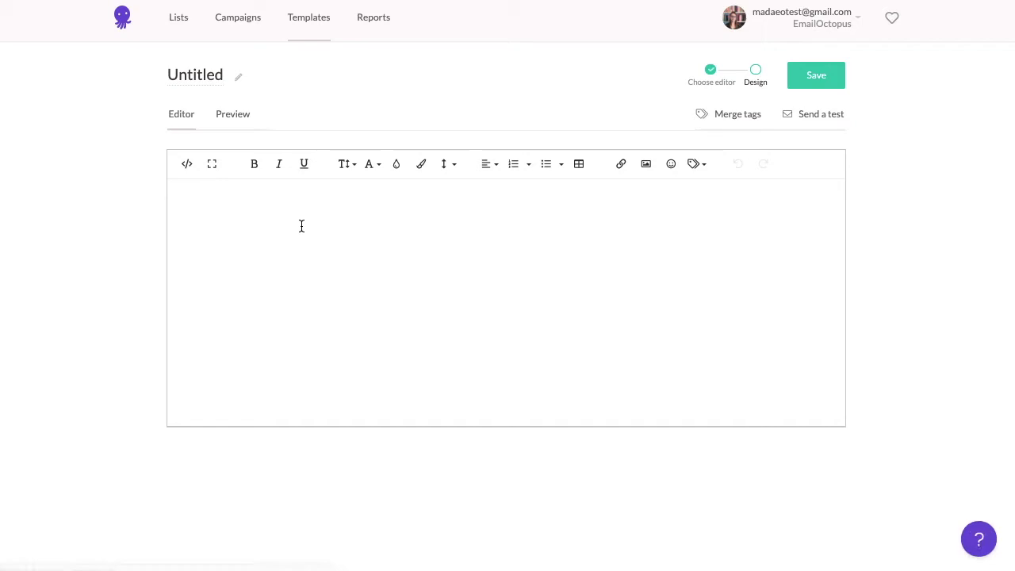
click(240, 31)
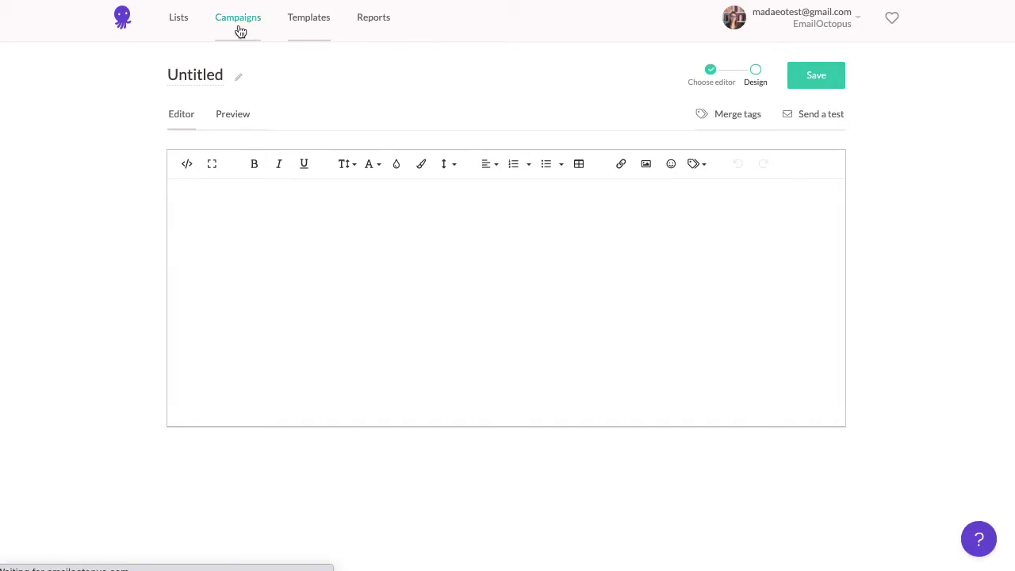
click(494, 309)
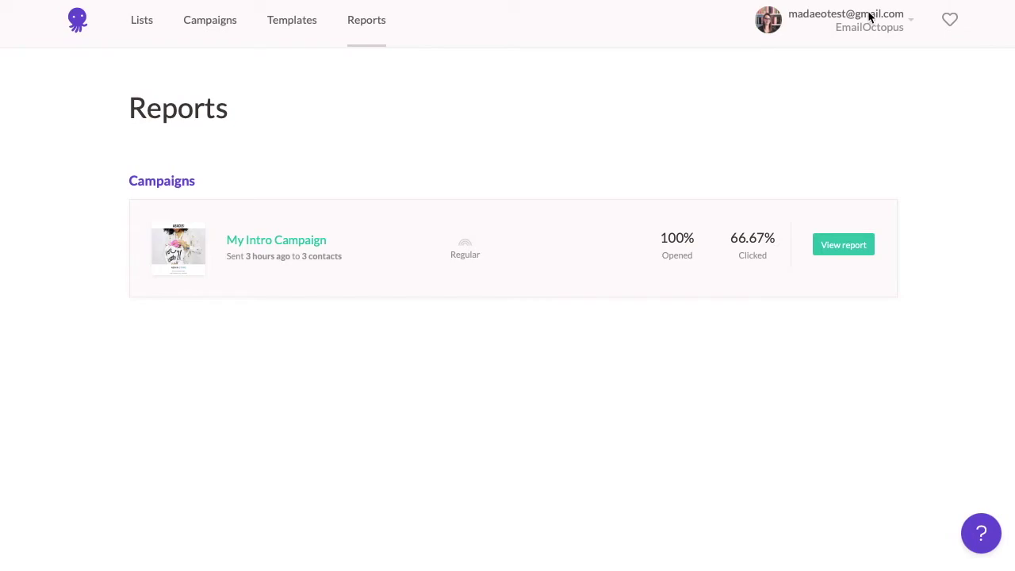
Open the report of My Intro Campaign and examine its engagement figures, 24 hour performance and top links clicked.
click(367, 25)
click(836, 243)
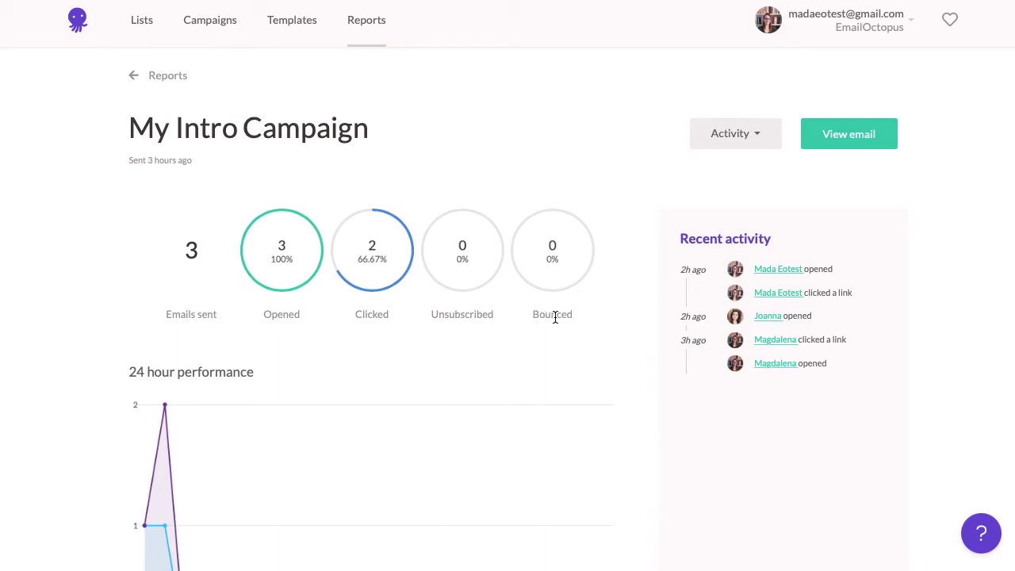
scroll(555, 318, down, 5)
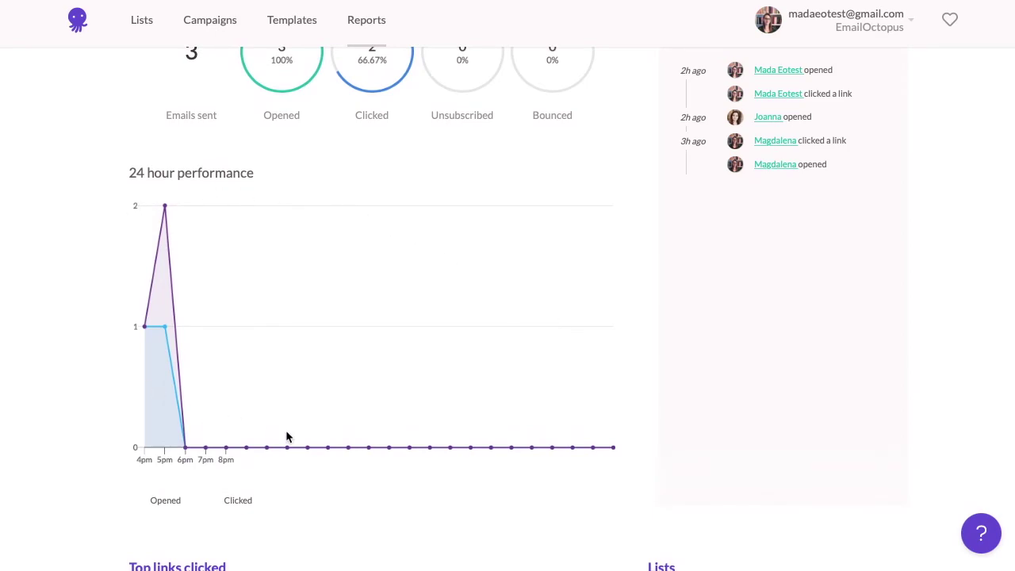
scroll(419, 441, down, 3)
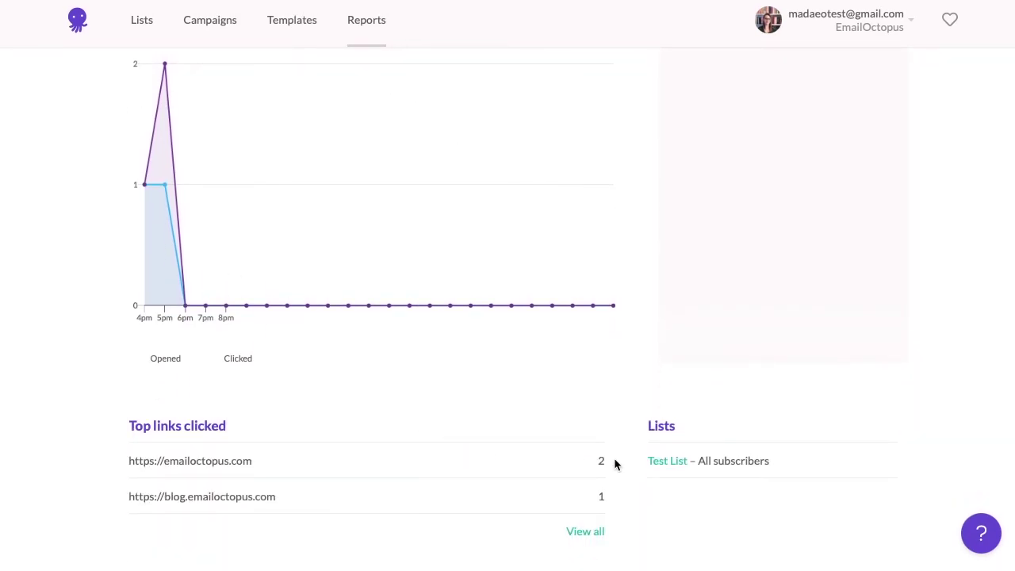
scroll(615, 458, up, 5)
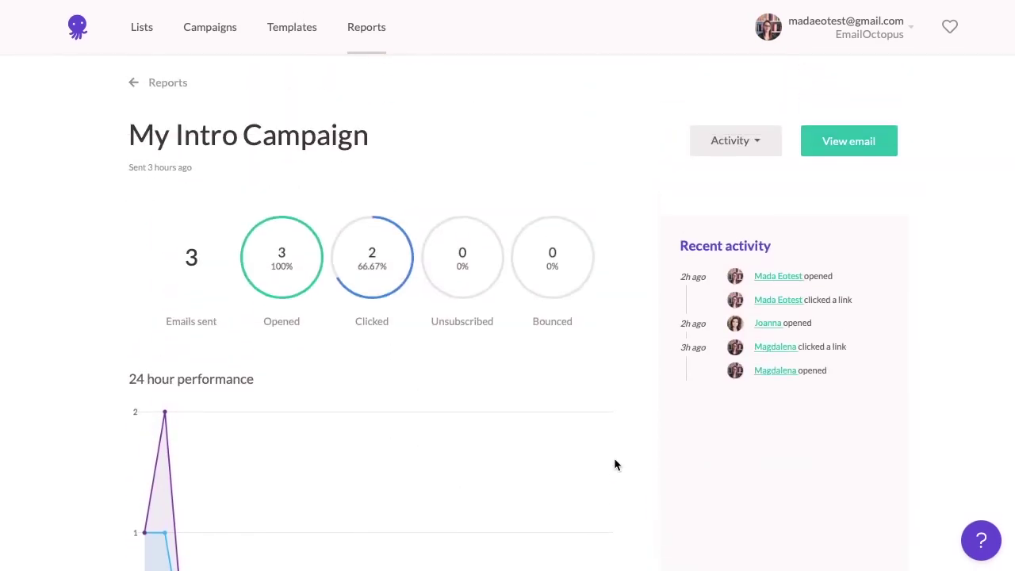
Show the contacts who clicked in My Intro Campaign and find the option to export that activity.
click(765, 136)
click(740, 221)
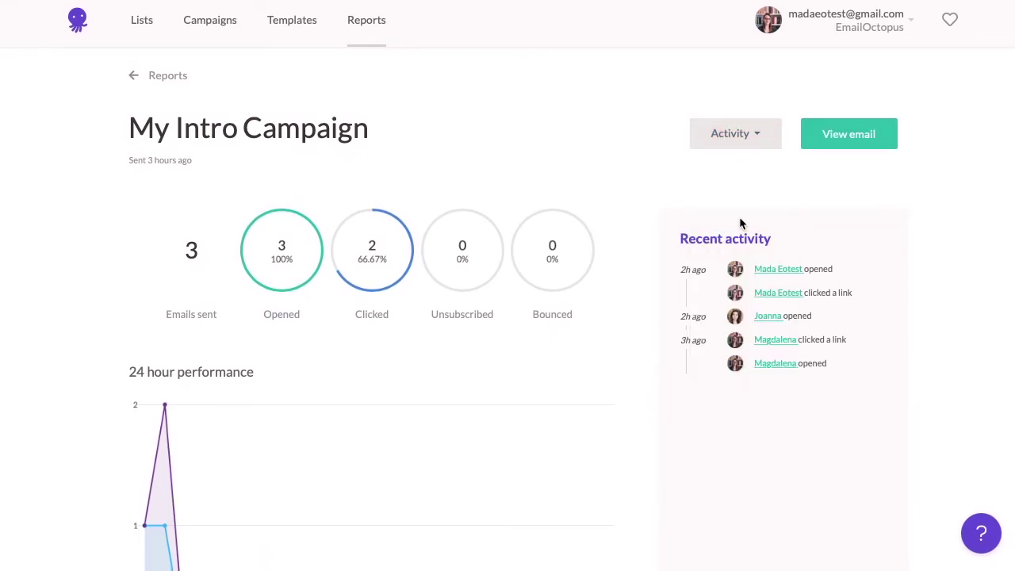
click(865, 146)
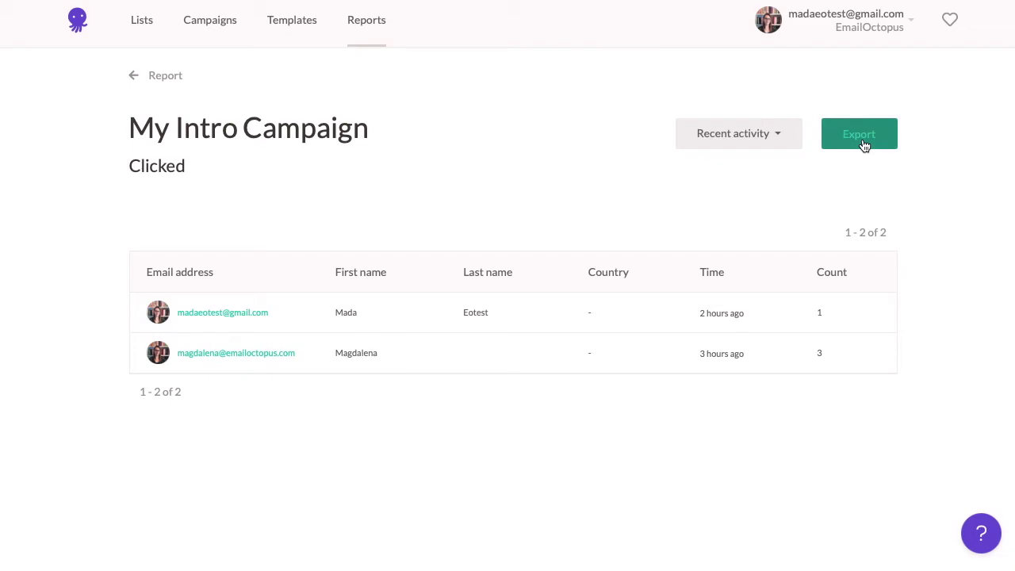
Go to the users section of the account settings and open the form for inviting another user.
click(910, 34)
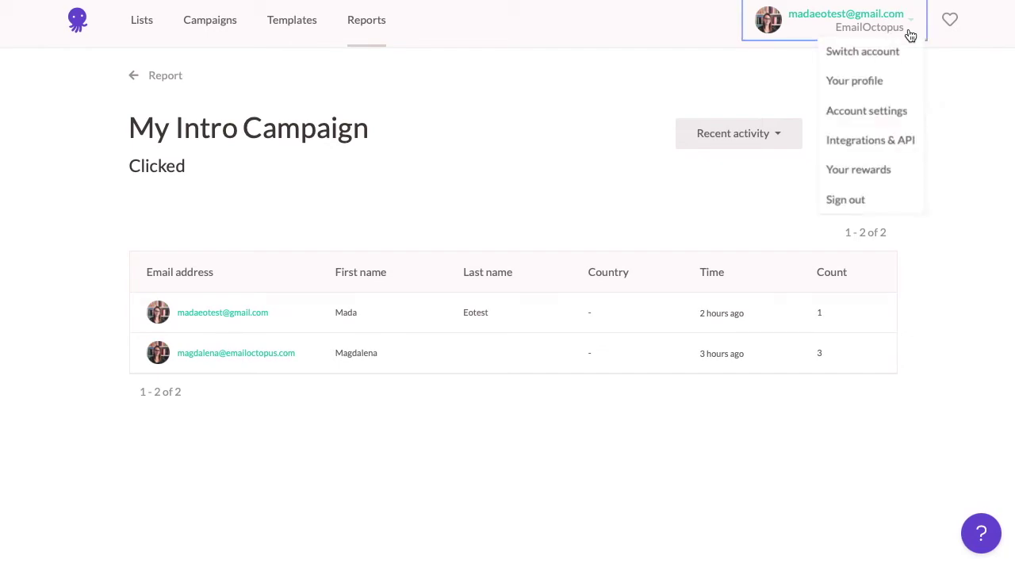
click(912, 115)
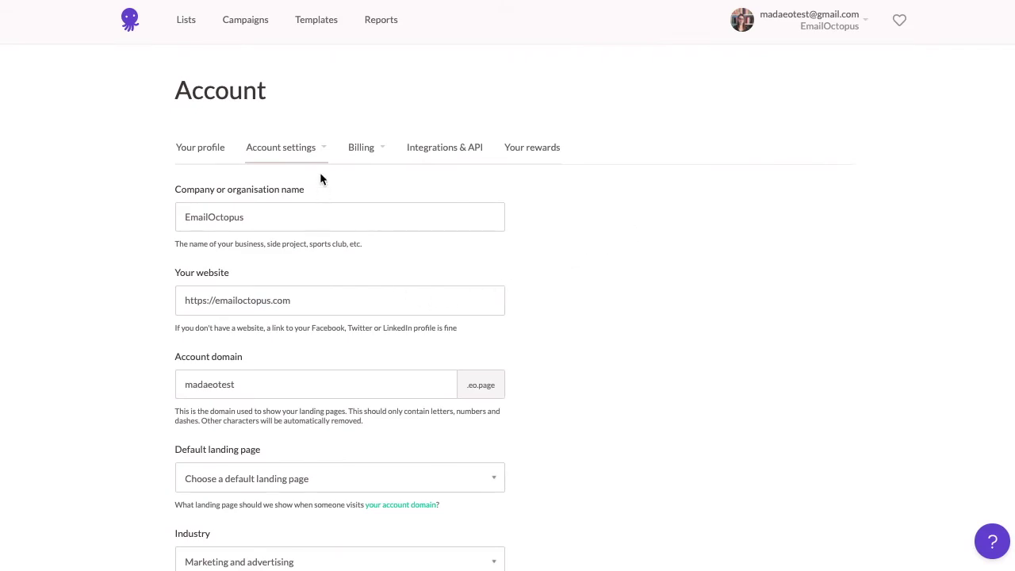
click(320, 151)
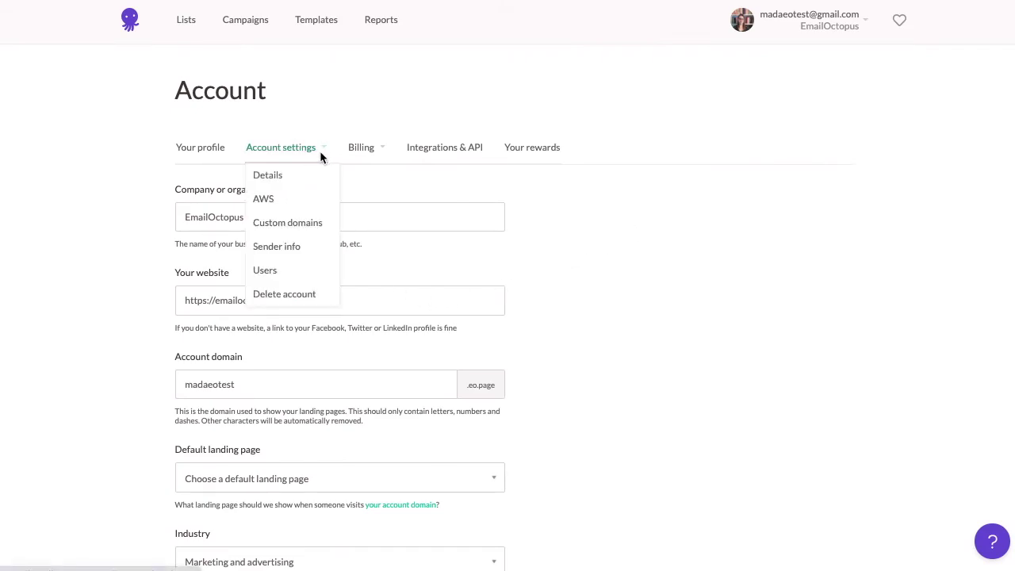
click(298, 279)
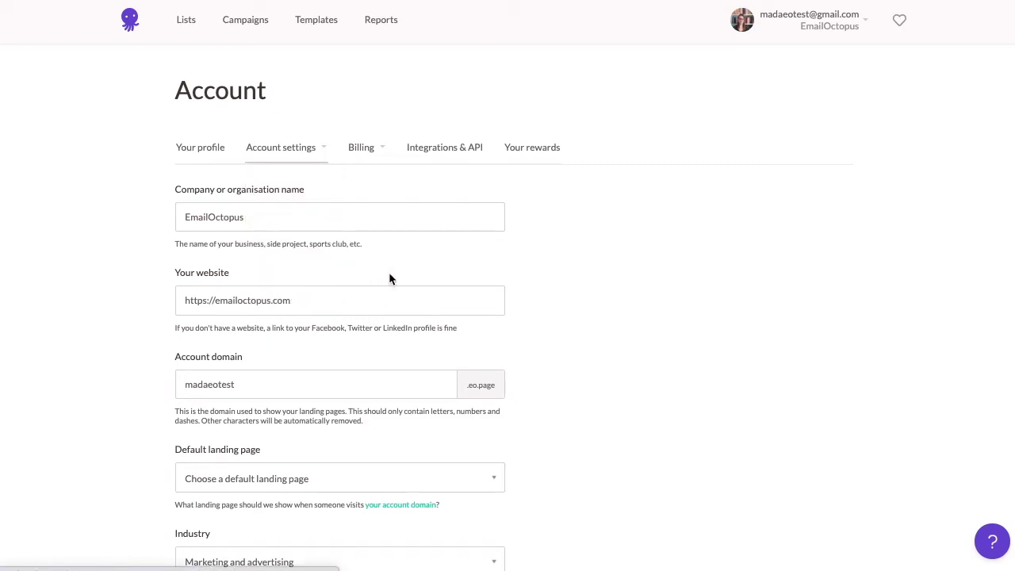
click(802, 205)
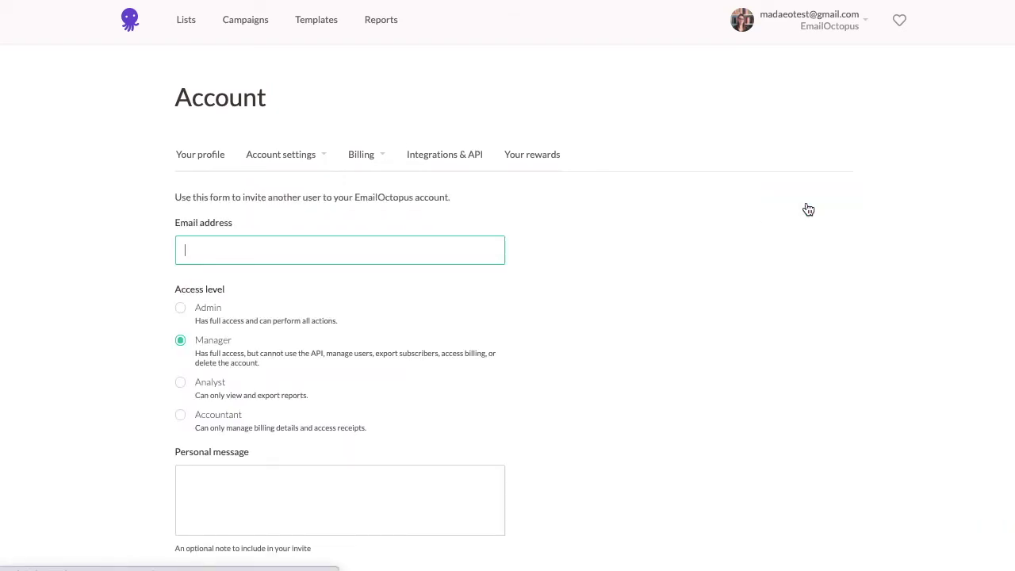
Open the billing plan overview and check the Pro plan's monthly price for 95,000 subscribers.
click(371, 163)
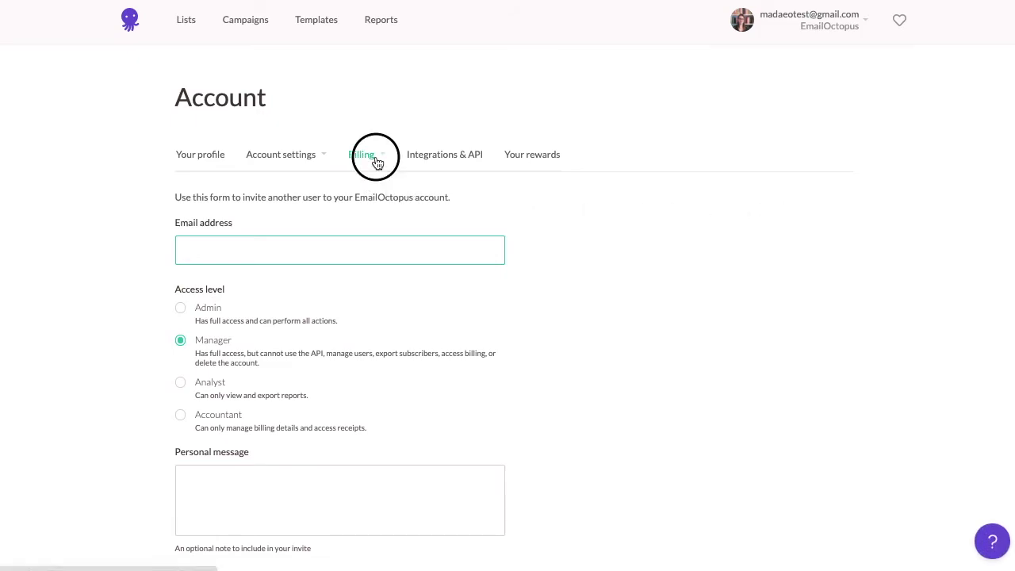
click(374, 189)
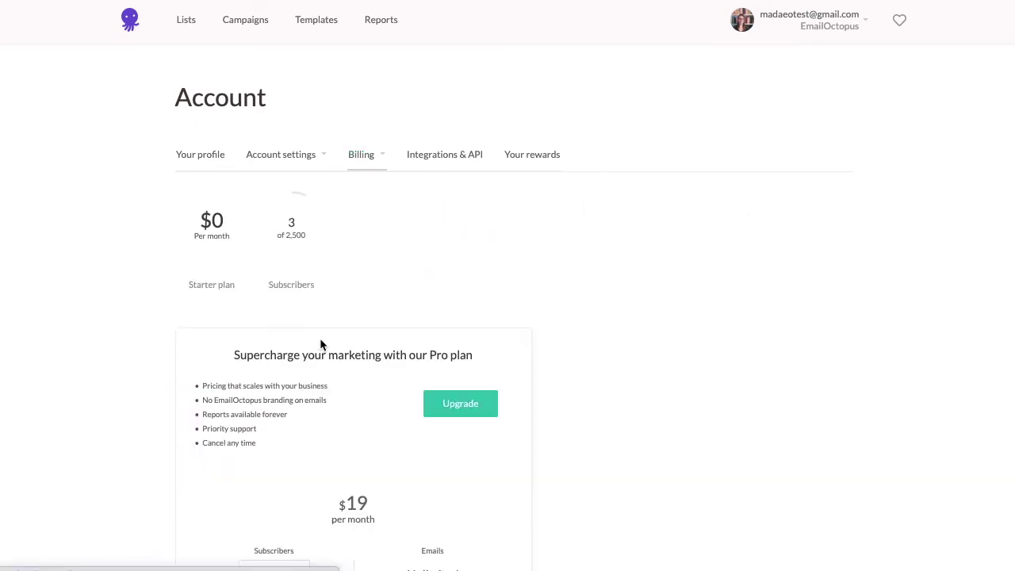
scroll(322, 346, down, 2)
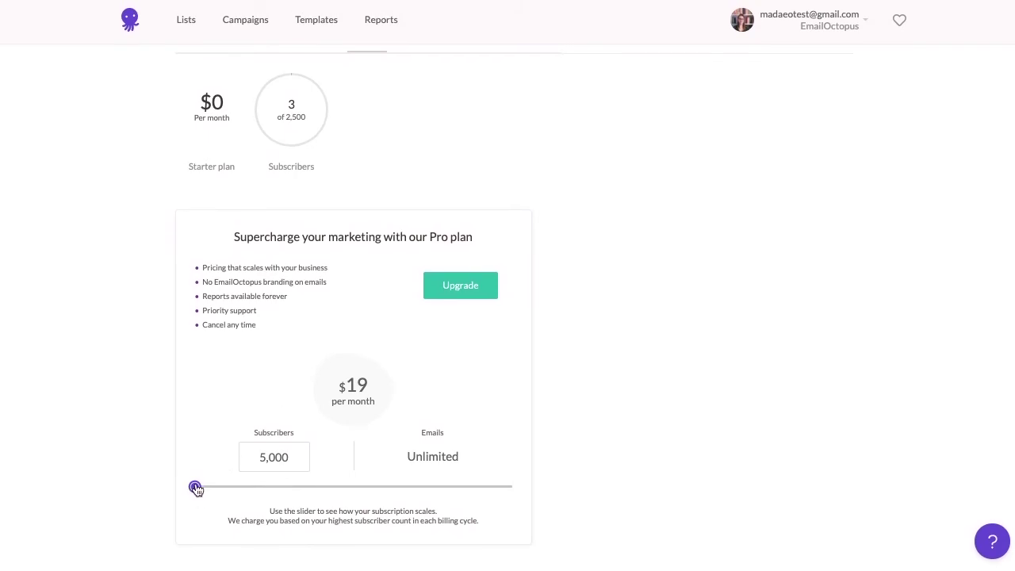
drag(194, 486, 336, 487)
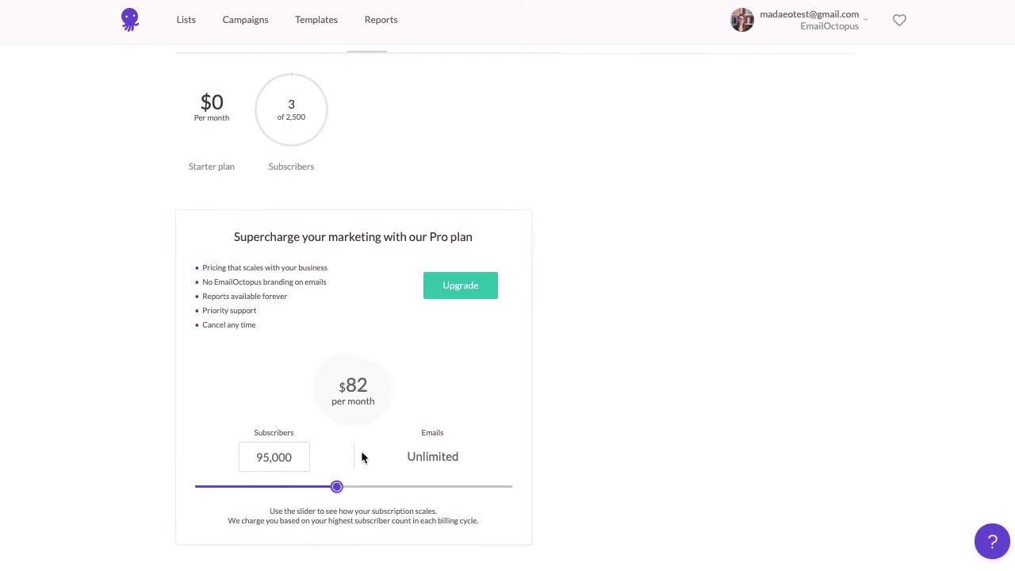
click(464, 291)
Open the account's Integrations & API page and examine the API, WordPress, Zapier and other third-party integrations.
click(860, 30)
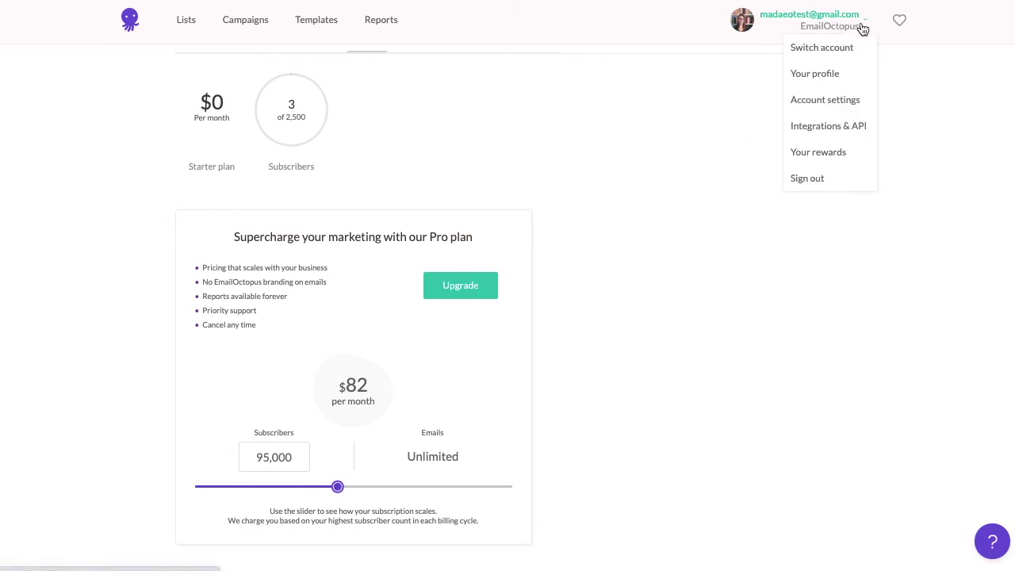
click(851, 129)
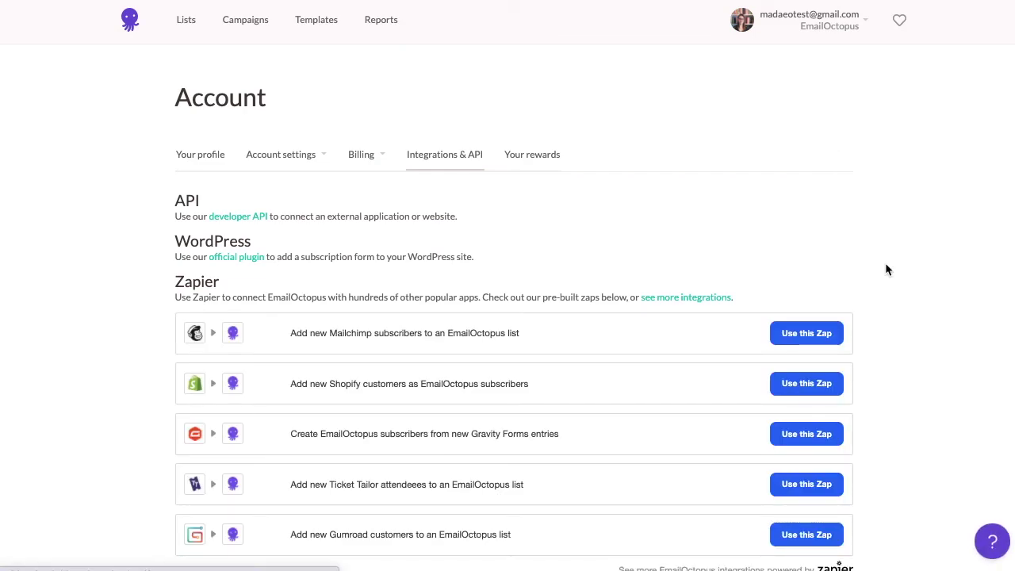
scroll(887, 268, down, 5)
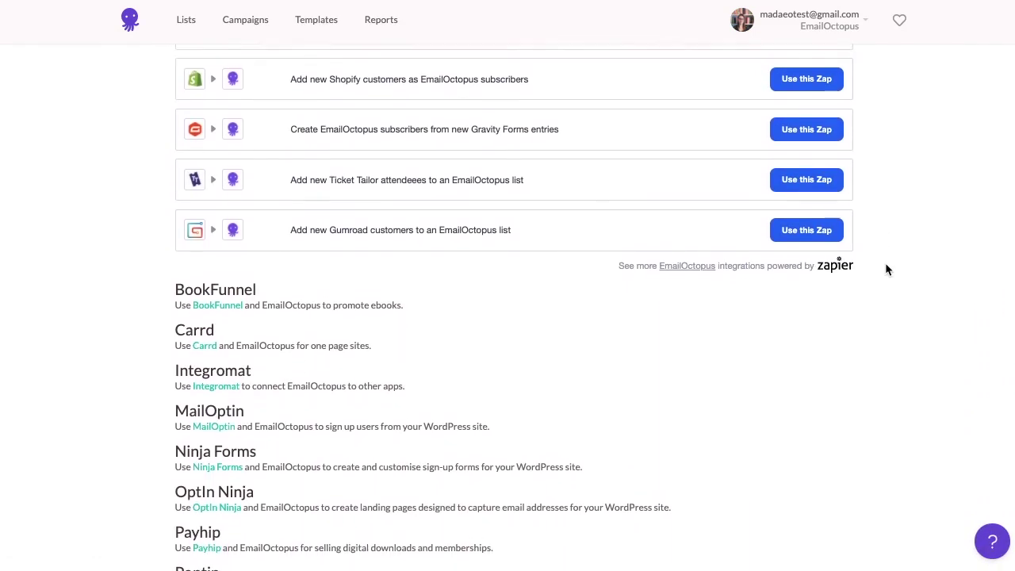
scroll(887, 270, up, 3)
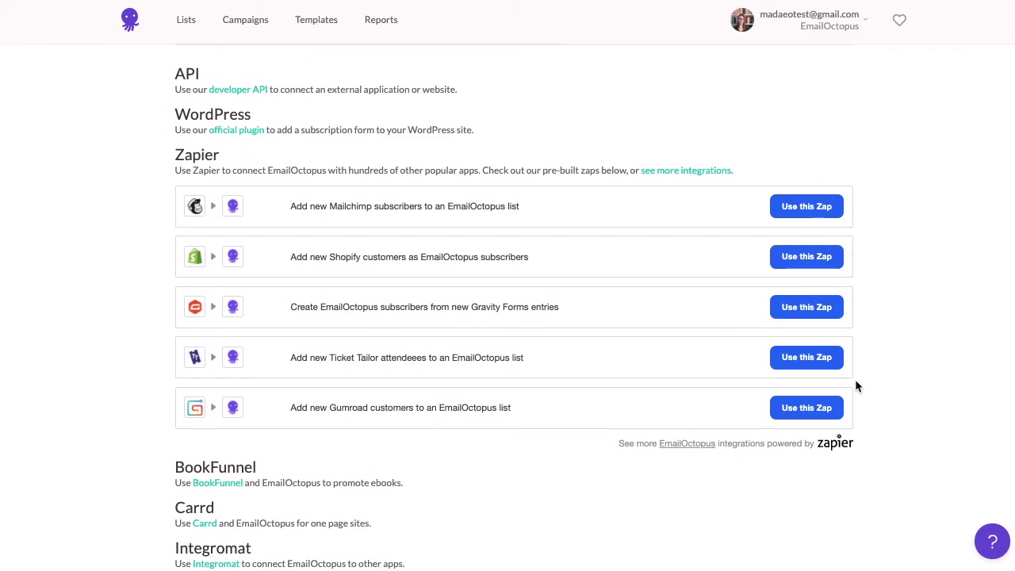
scroll(857, 422, up, 1)
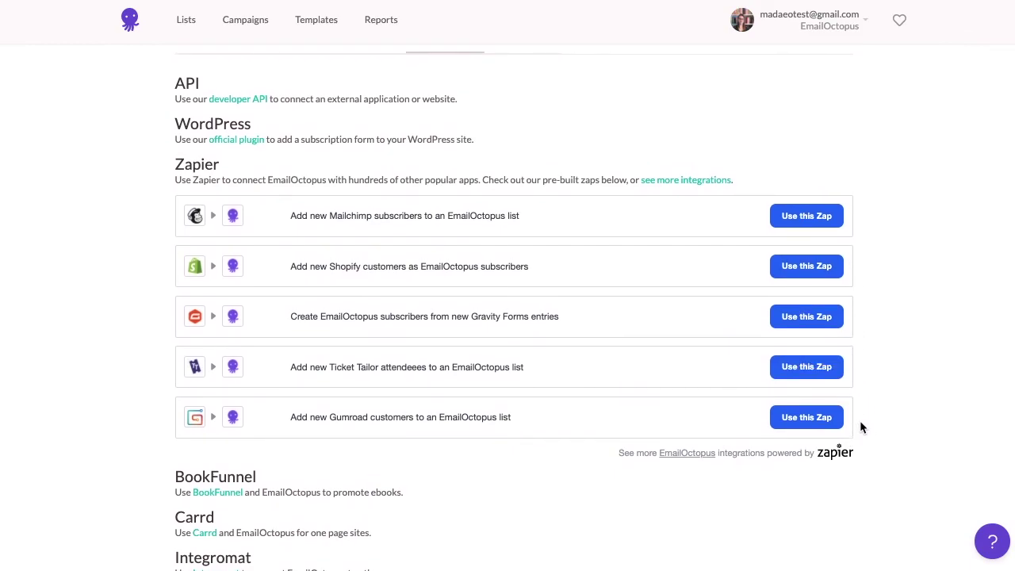
Open the help widget with its suggested answers and switch to asking support a question.
click(991, 546)
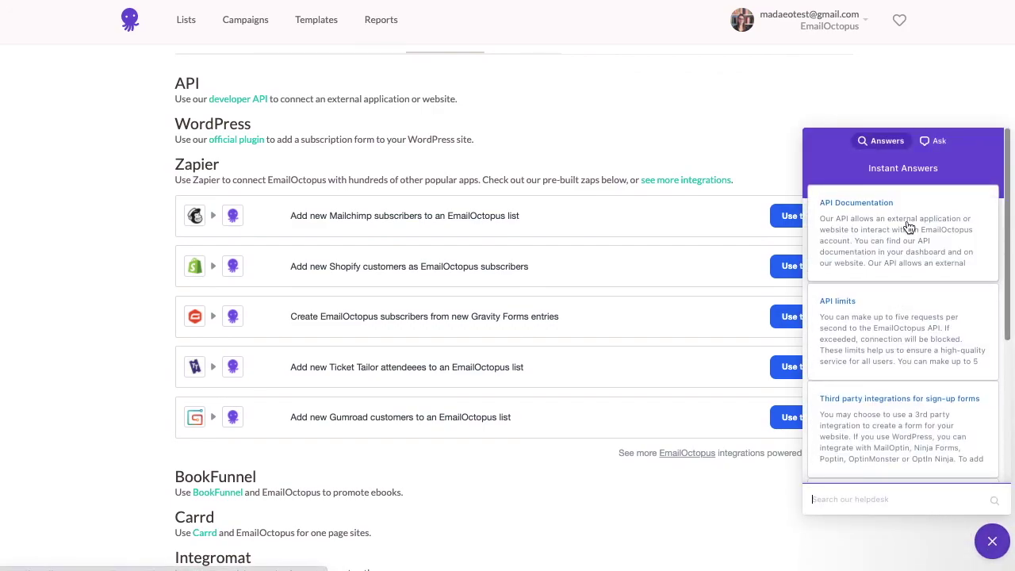
click(936, 143)
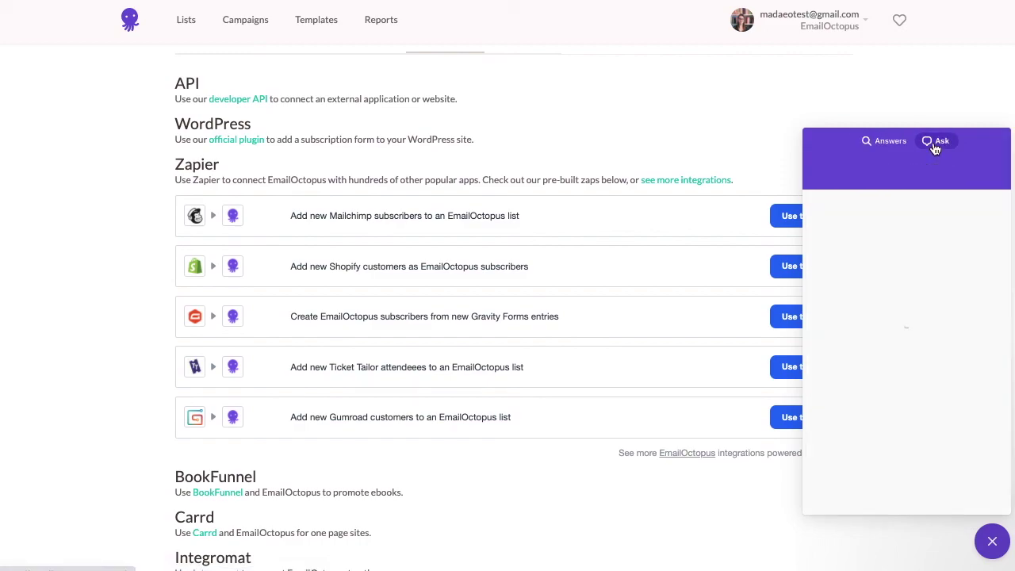